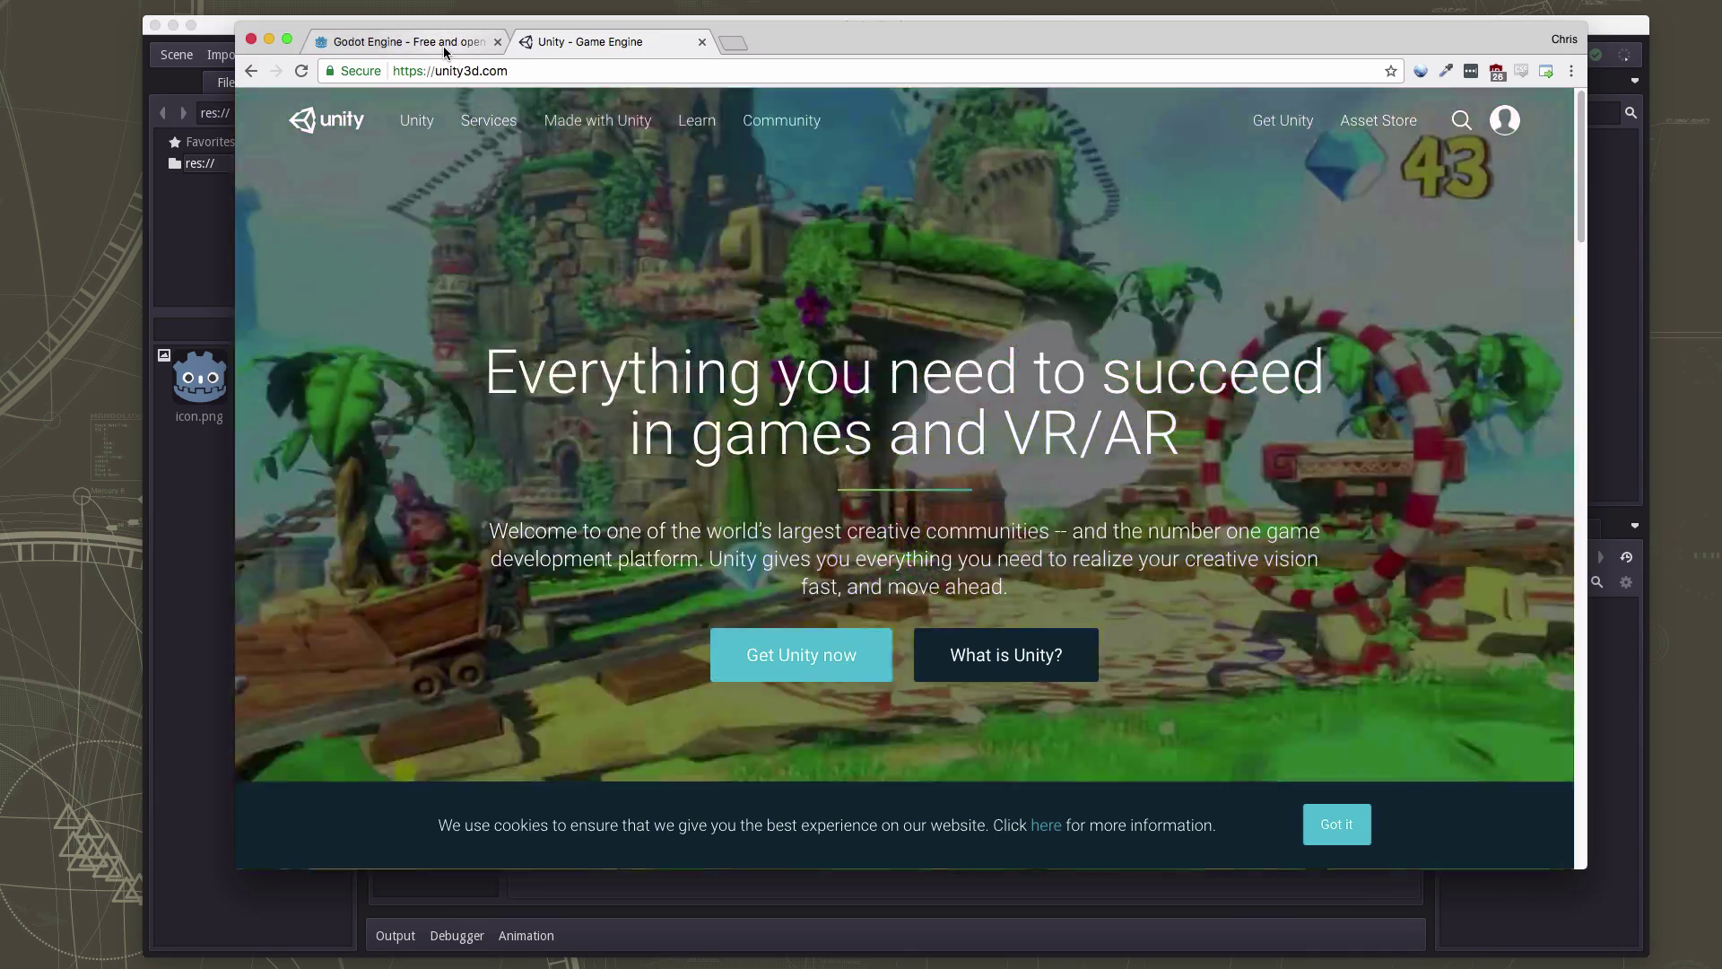
Step: On the Godot Engine homepage, highlight the MIT license sentence, then the 3D and 2D headline words
left_click(443, 46)
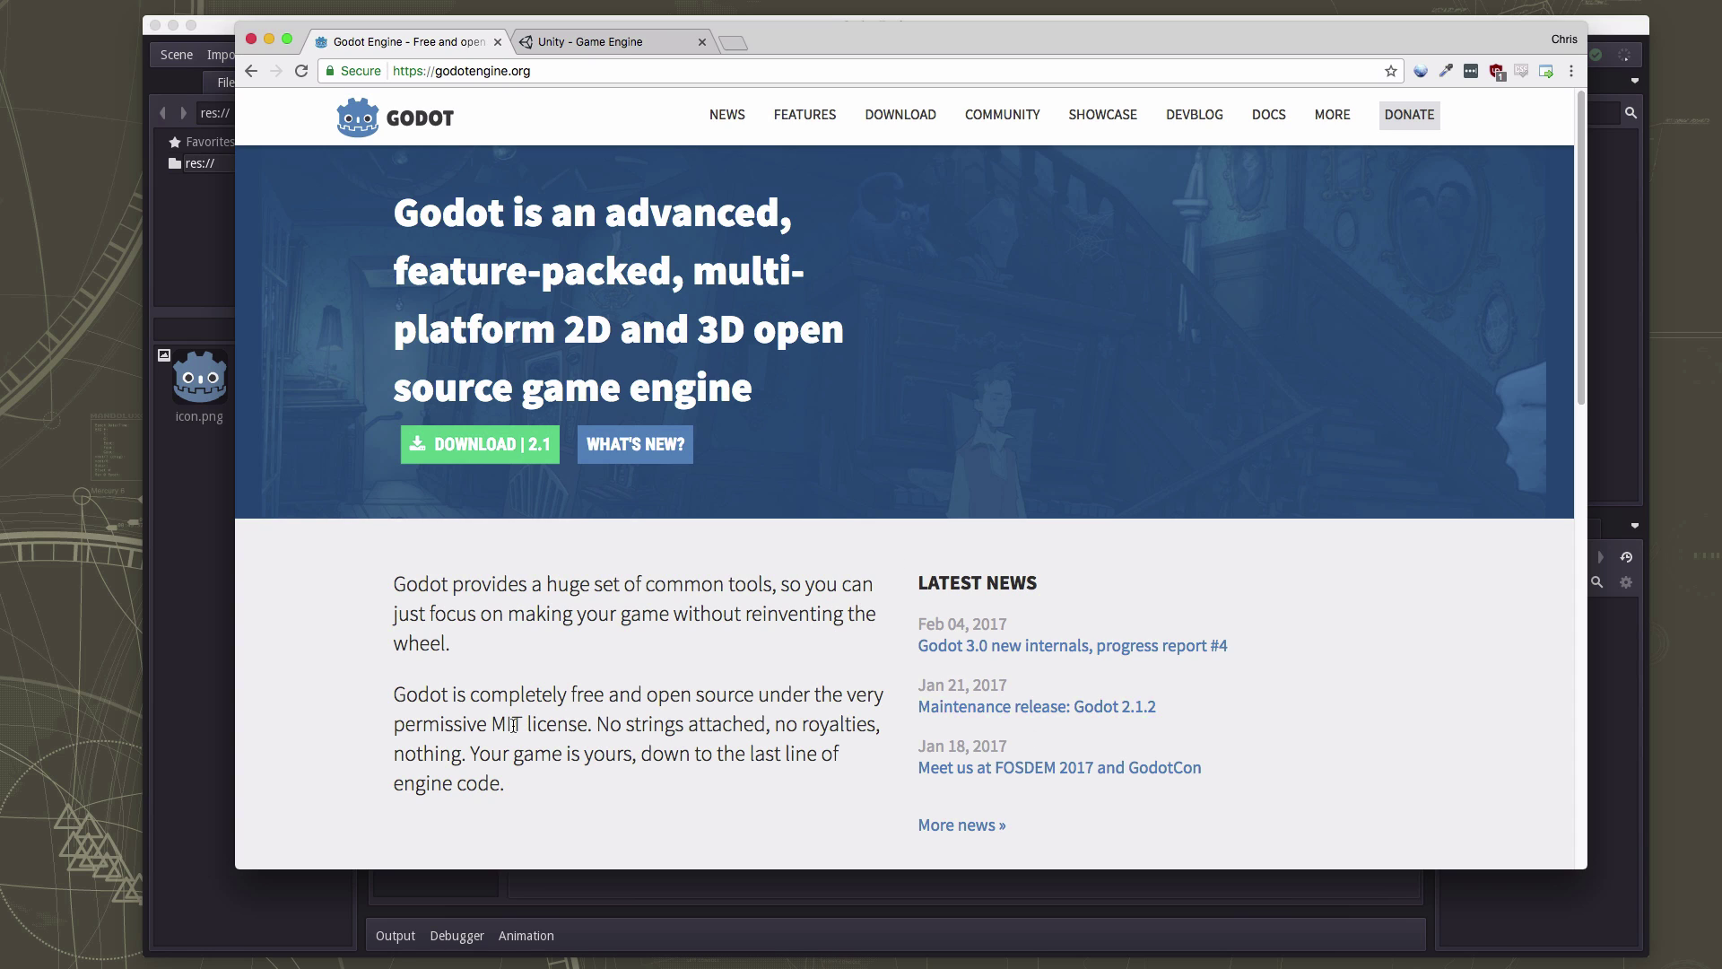
left_click_drag(406, 722, 770, 723)
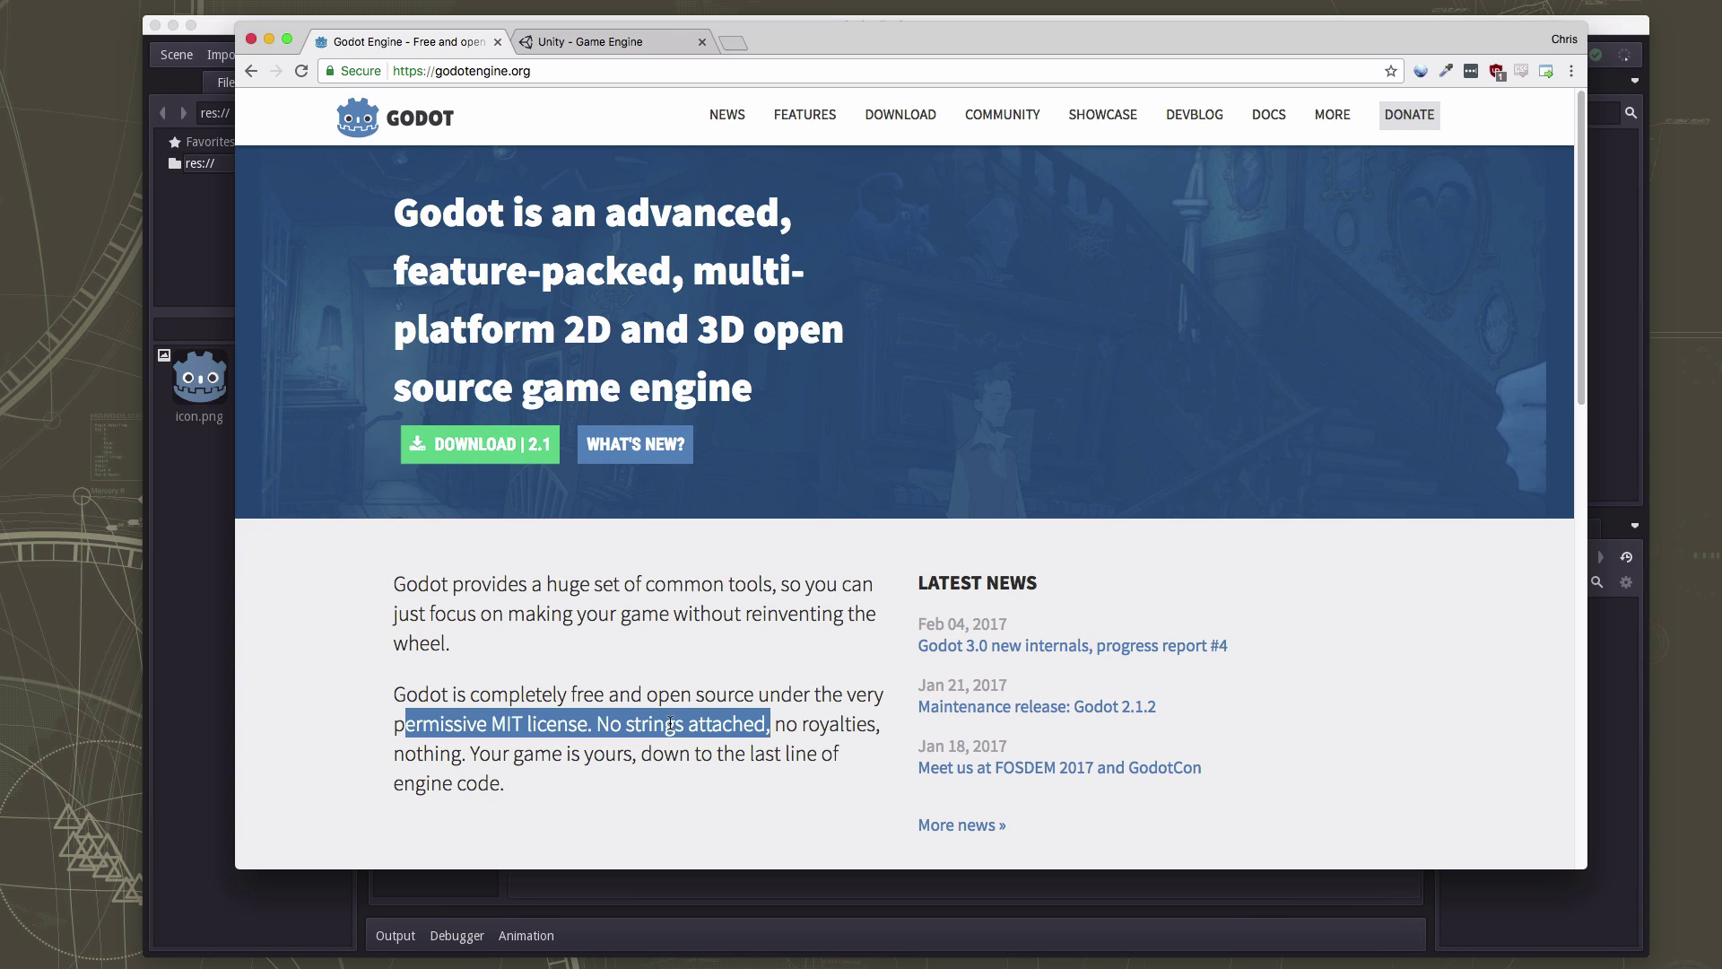
left_click(663, 720)
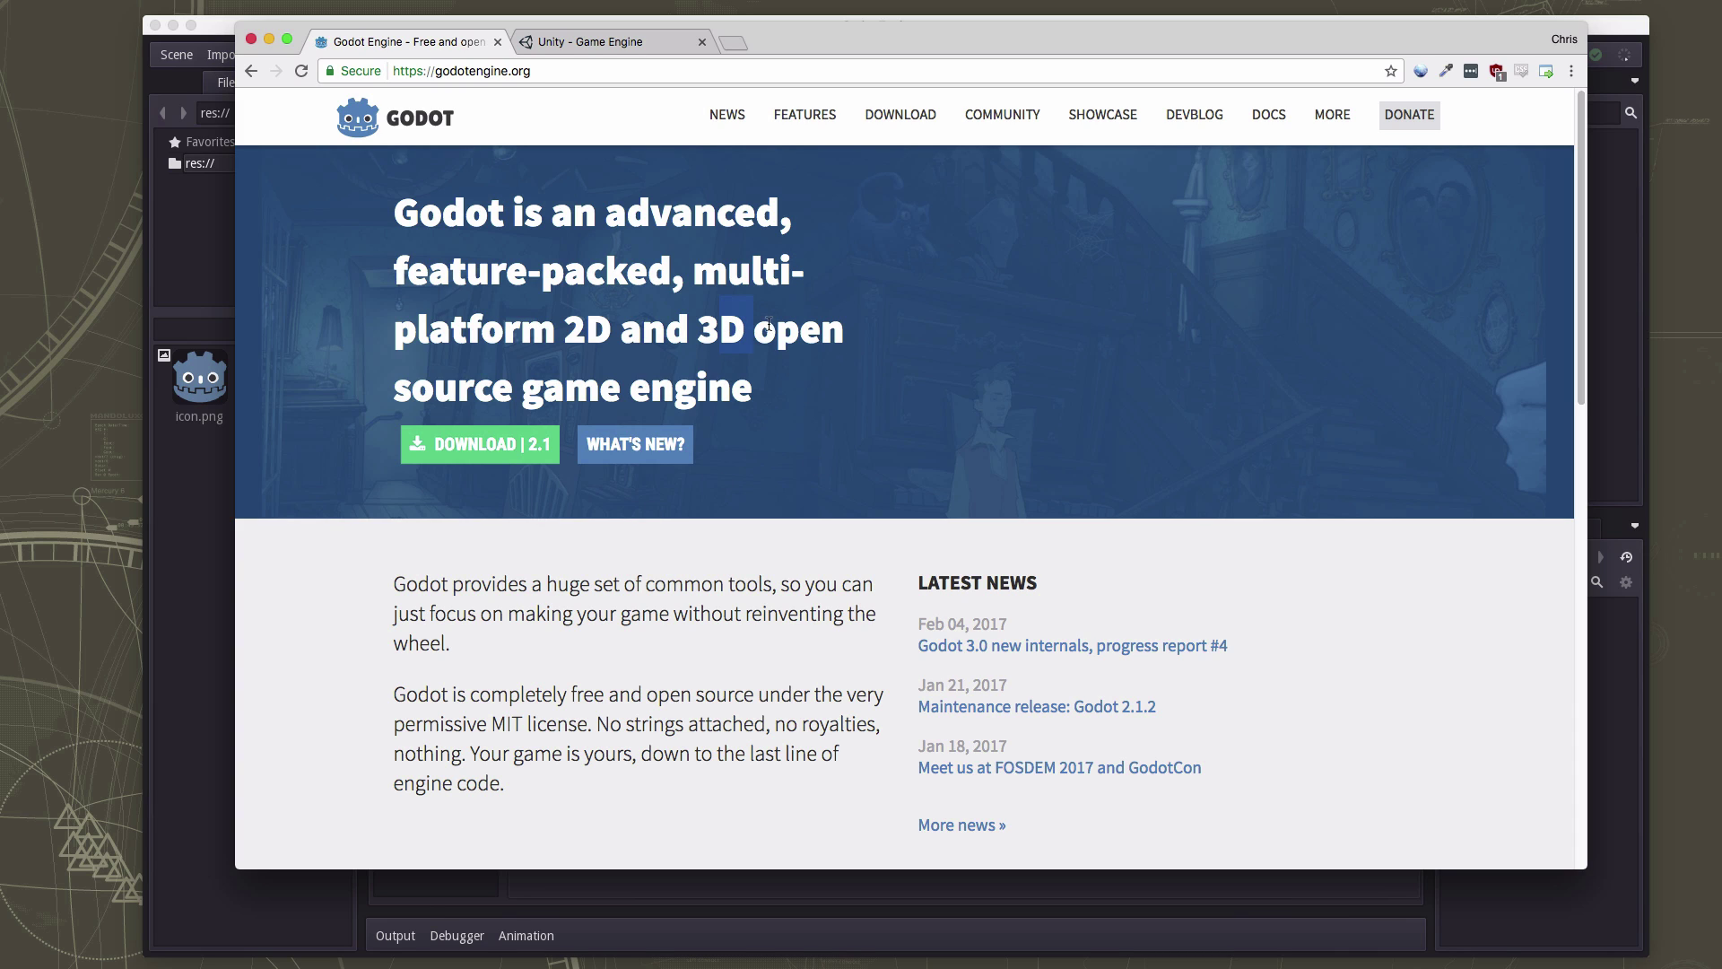
left_click_drag(775, 325, 701, 343)
left_click_drag(558, 328, 611, 332)
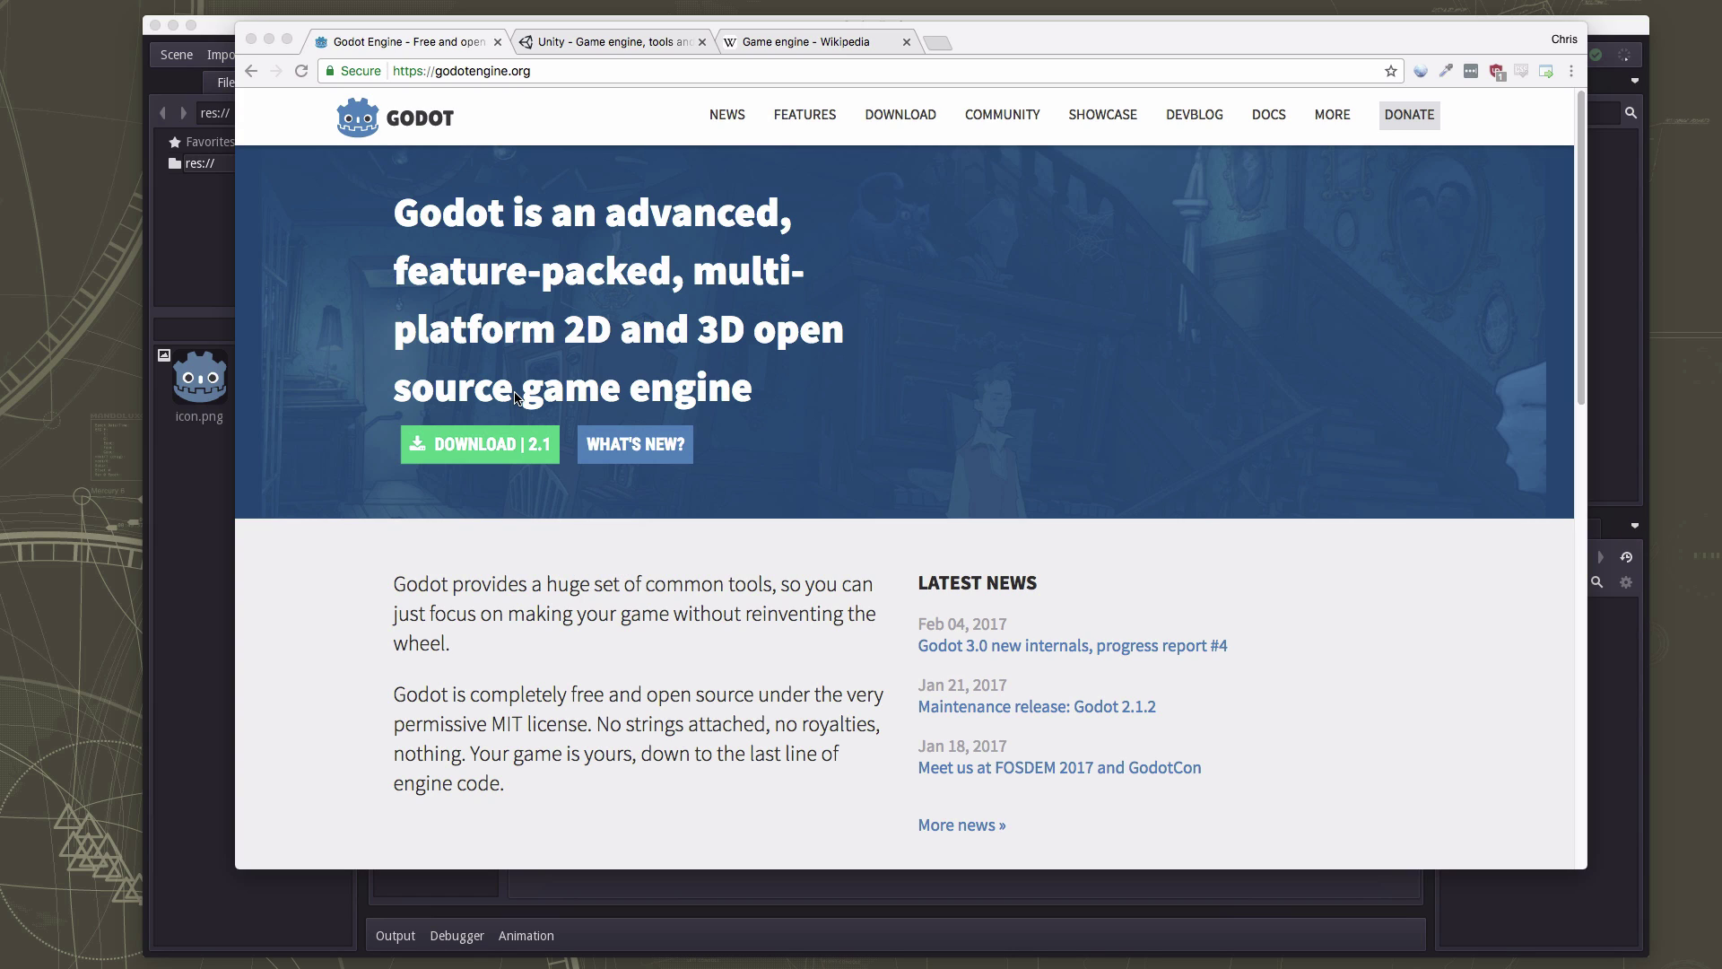
left_click(800, 42)
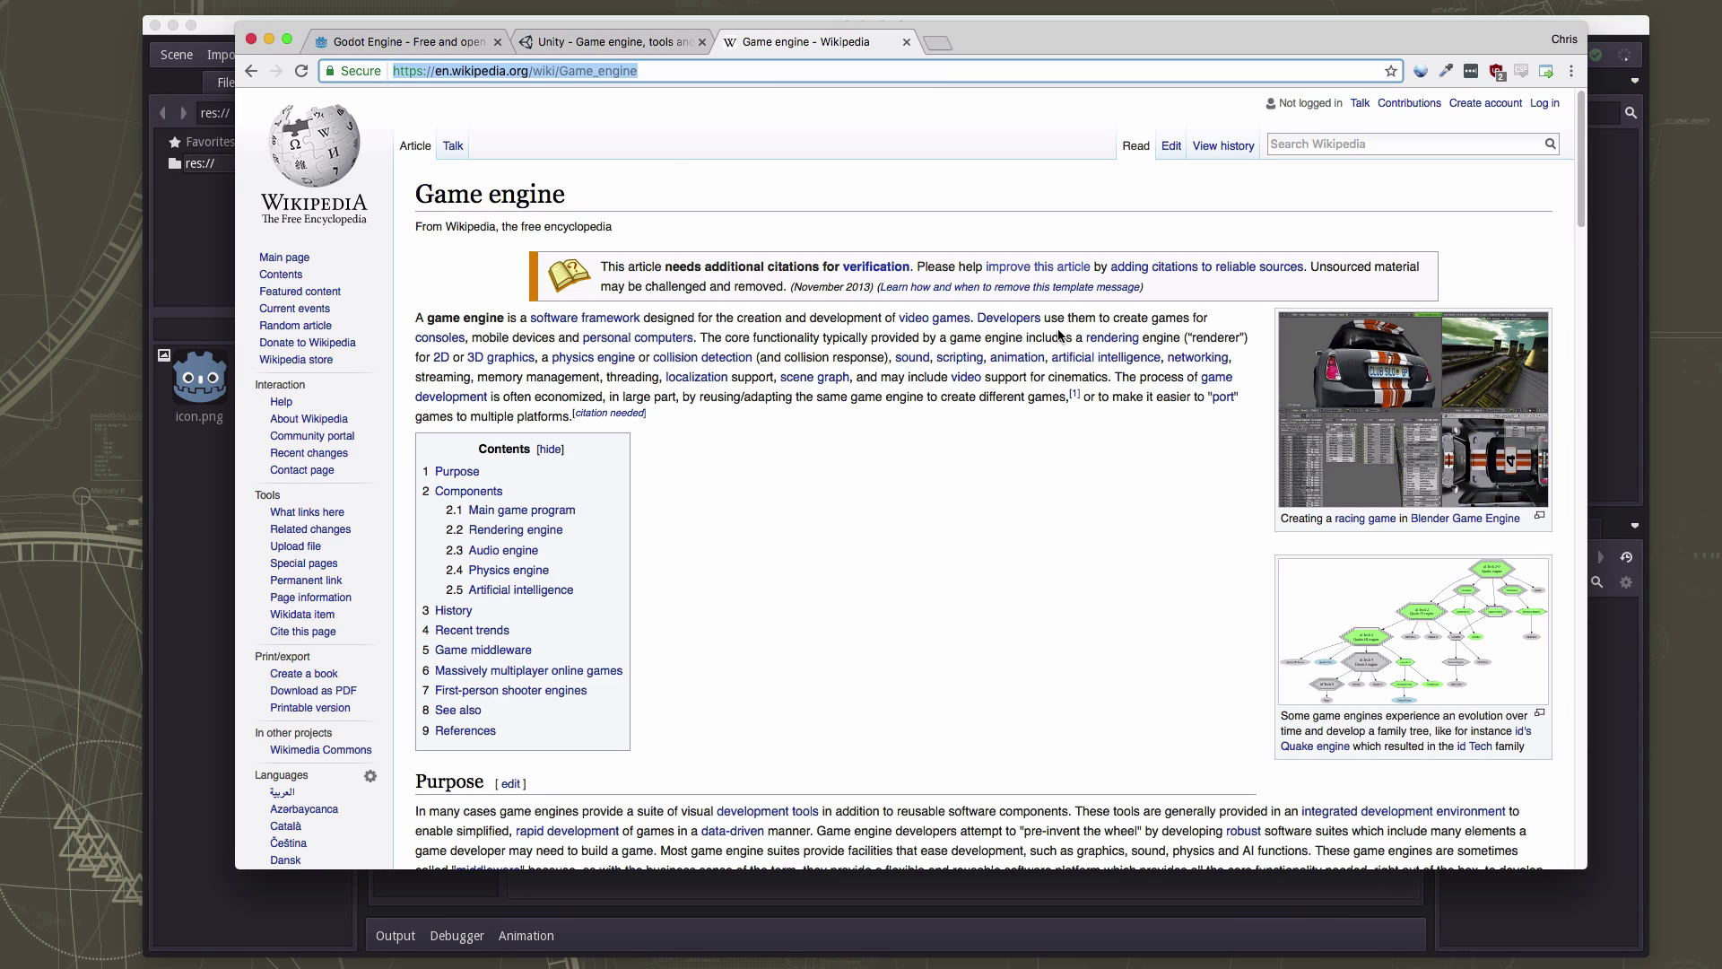
left_click_drag(1059, 338, 1227, 344)
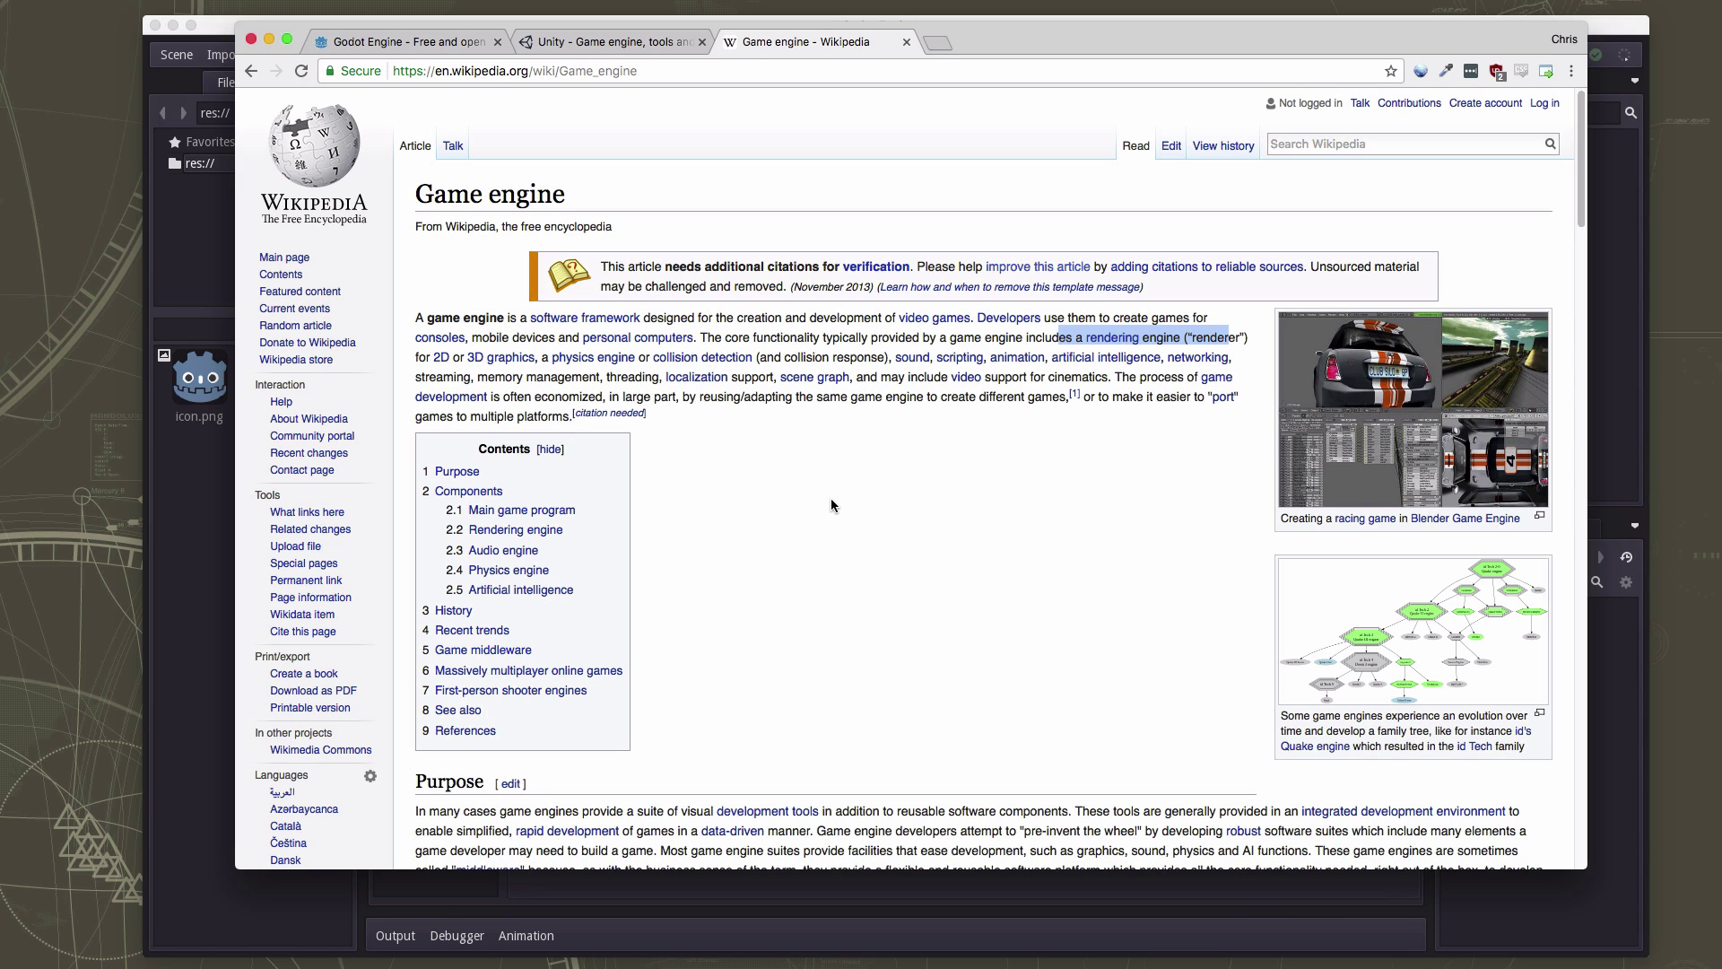
key("super+1")
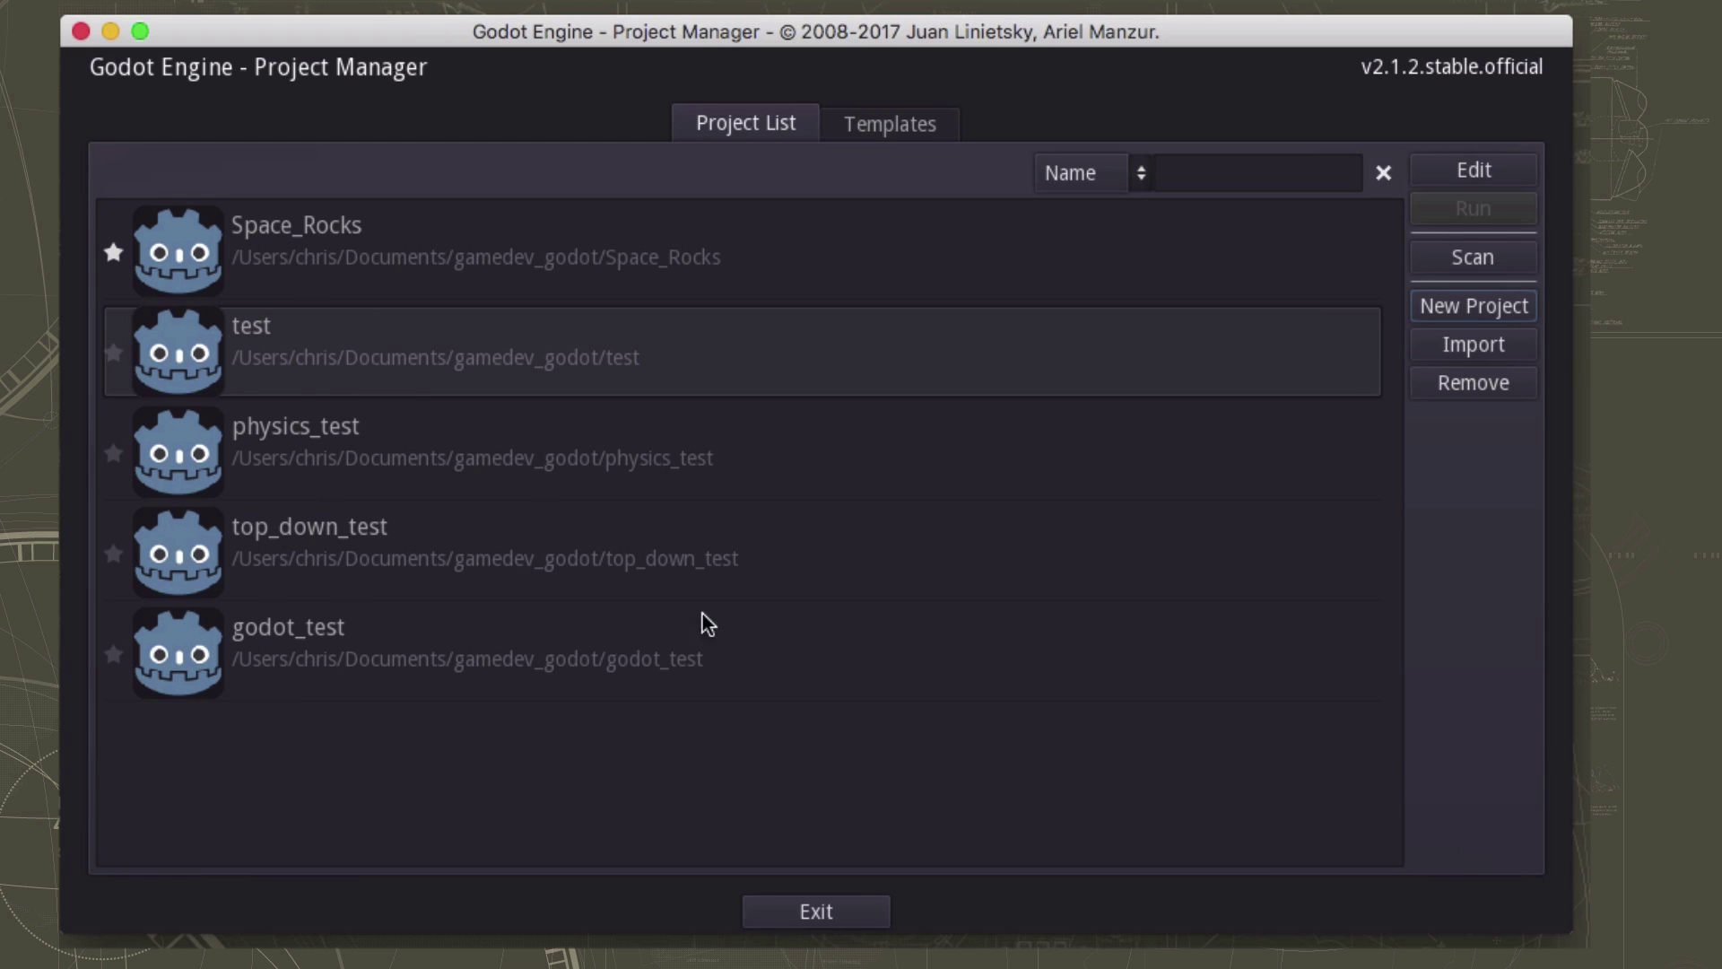
Step: Start a new project and create a test1 folder in gamedev_godot as its path
left_click(1469, 309)
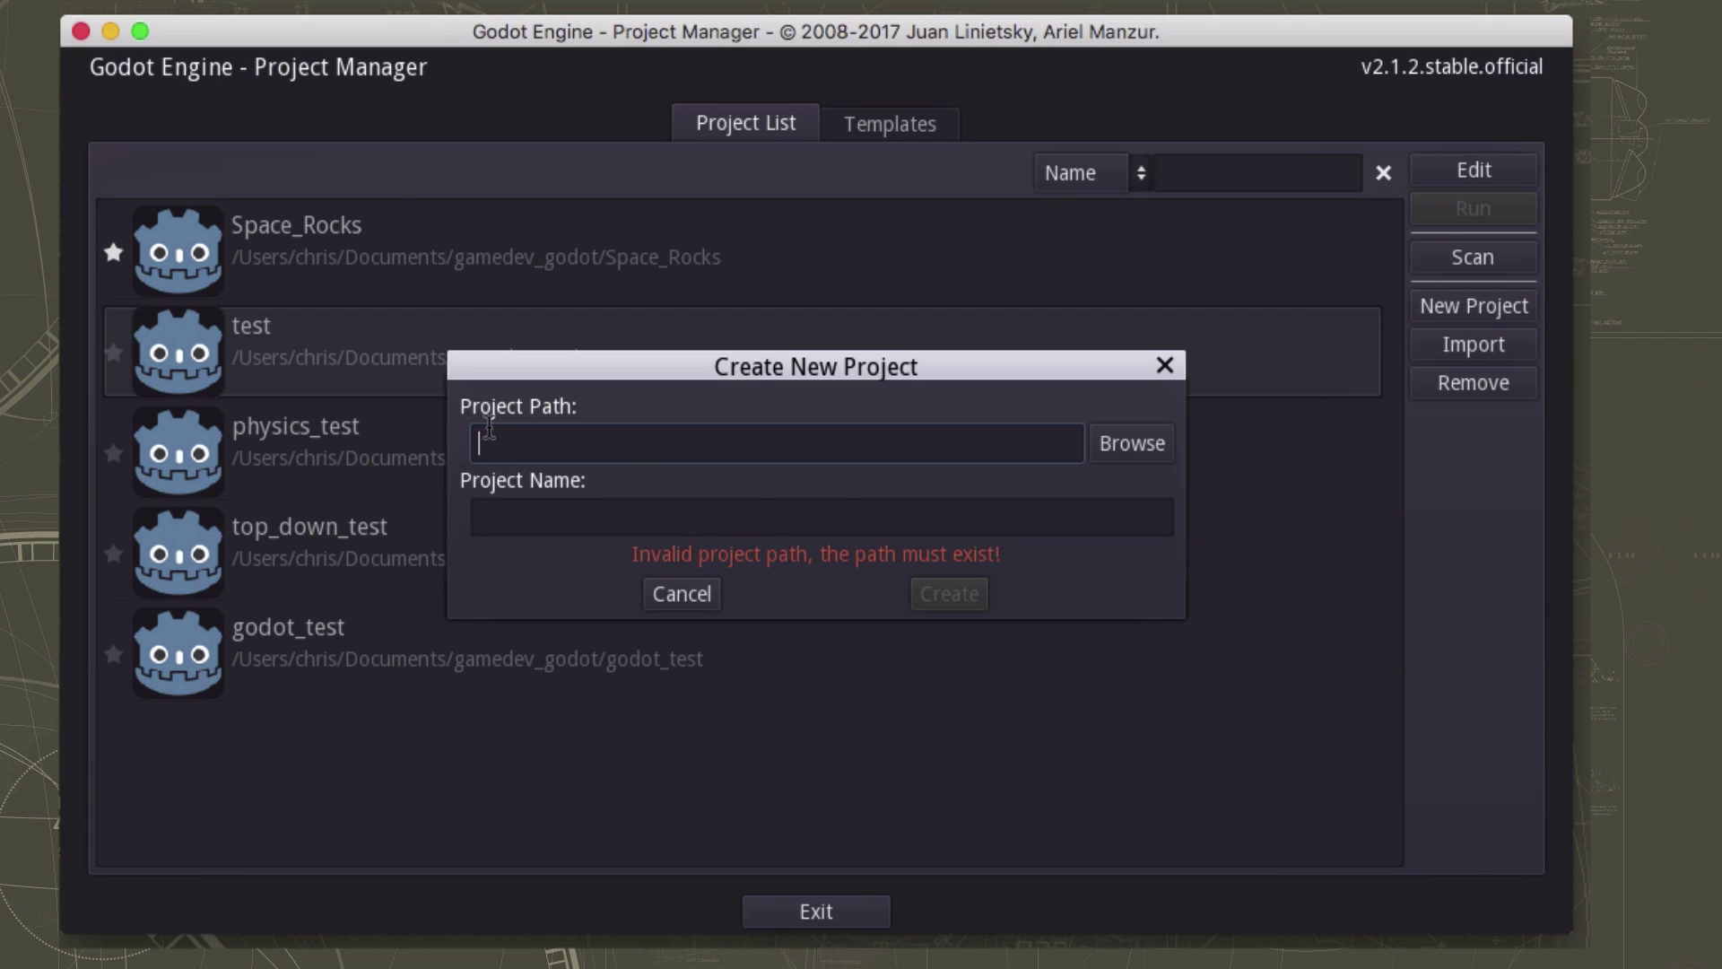
left_click(1132, 443)
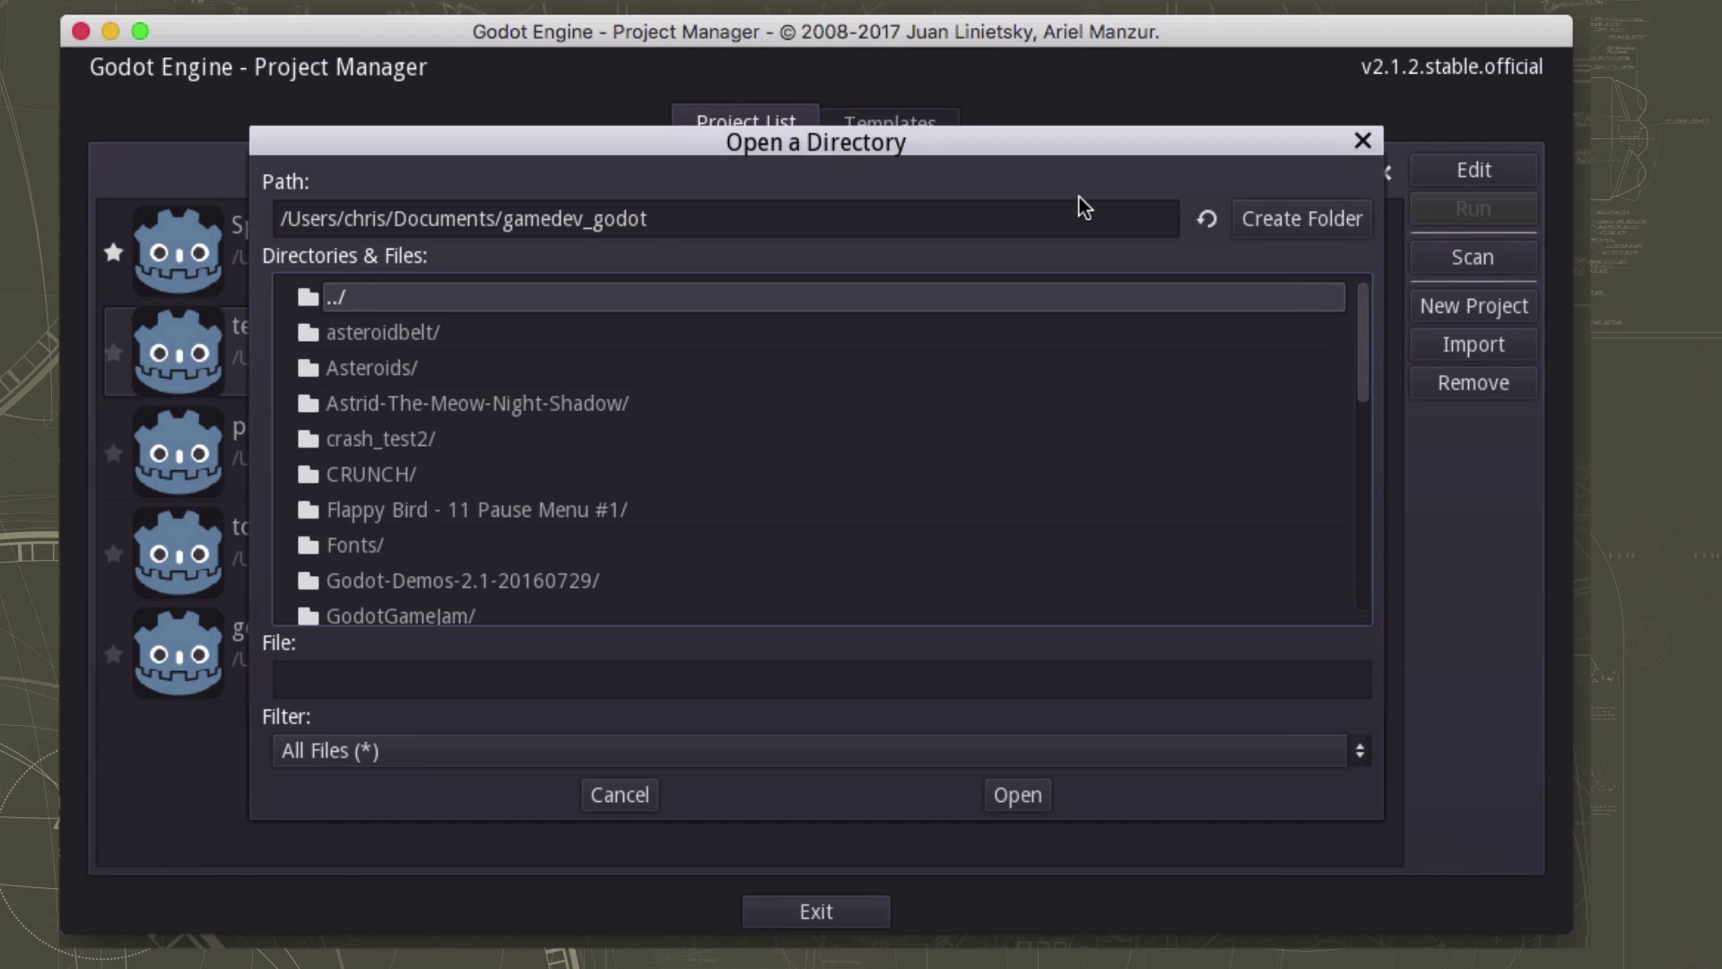
left_click(1282, 224)
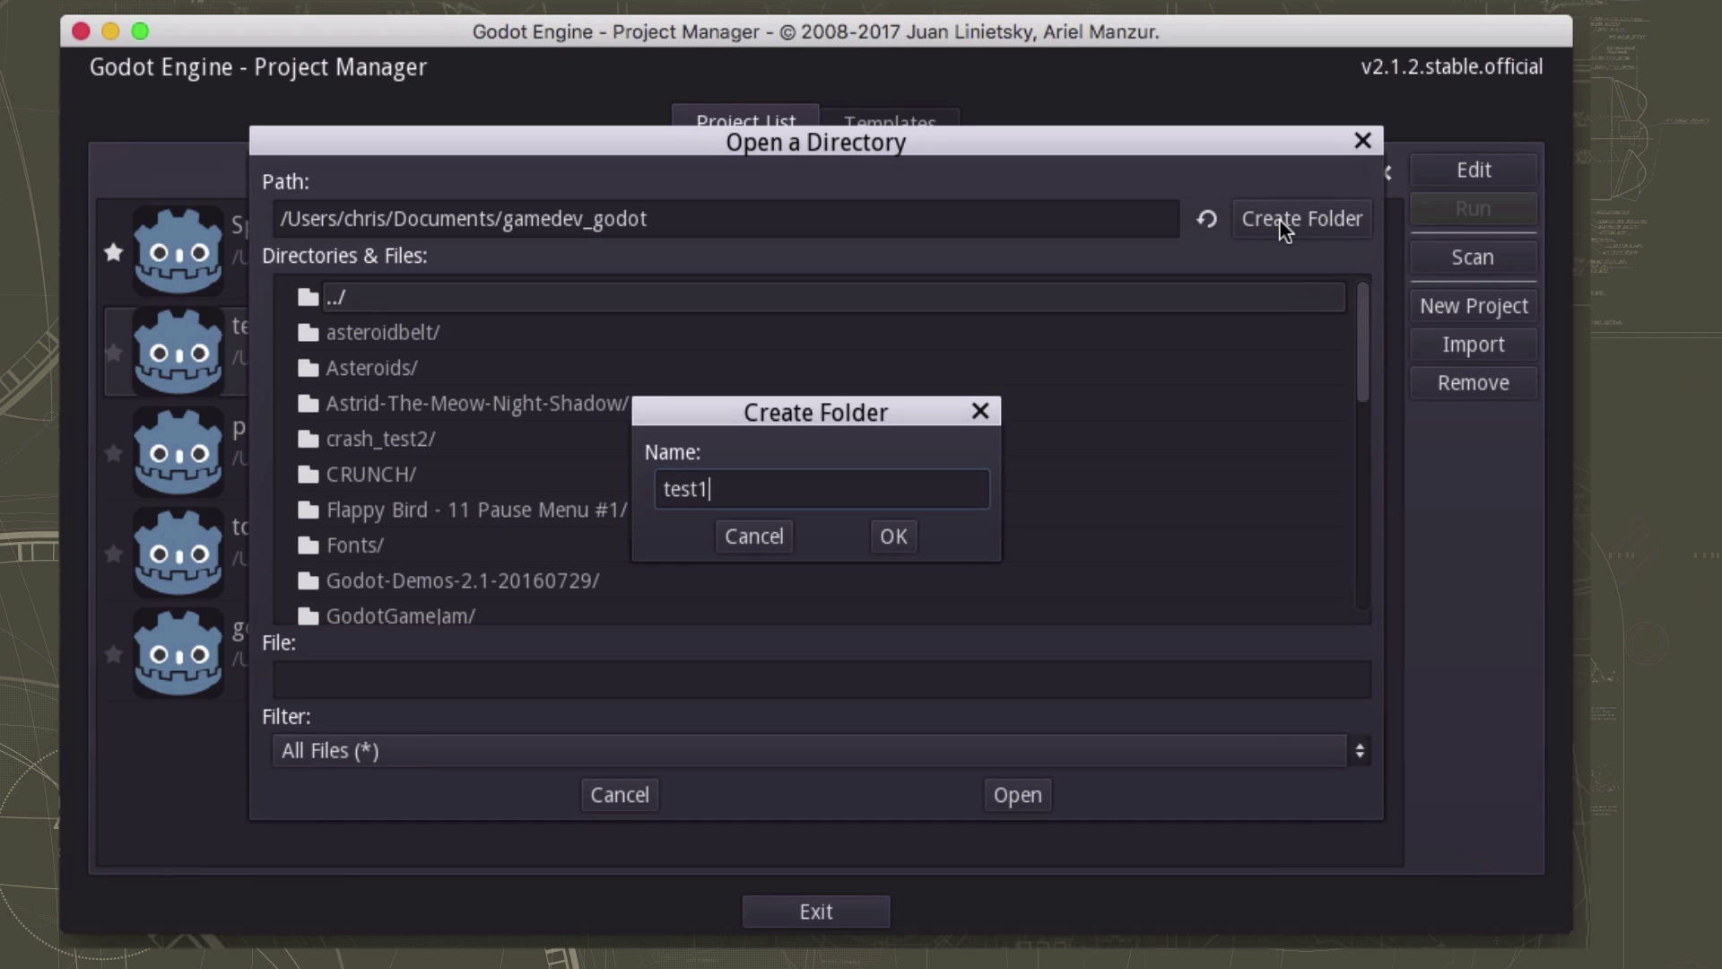
type("test1")
left_click(902, 536)
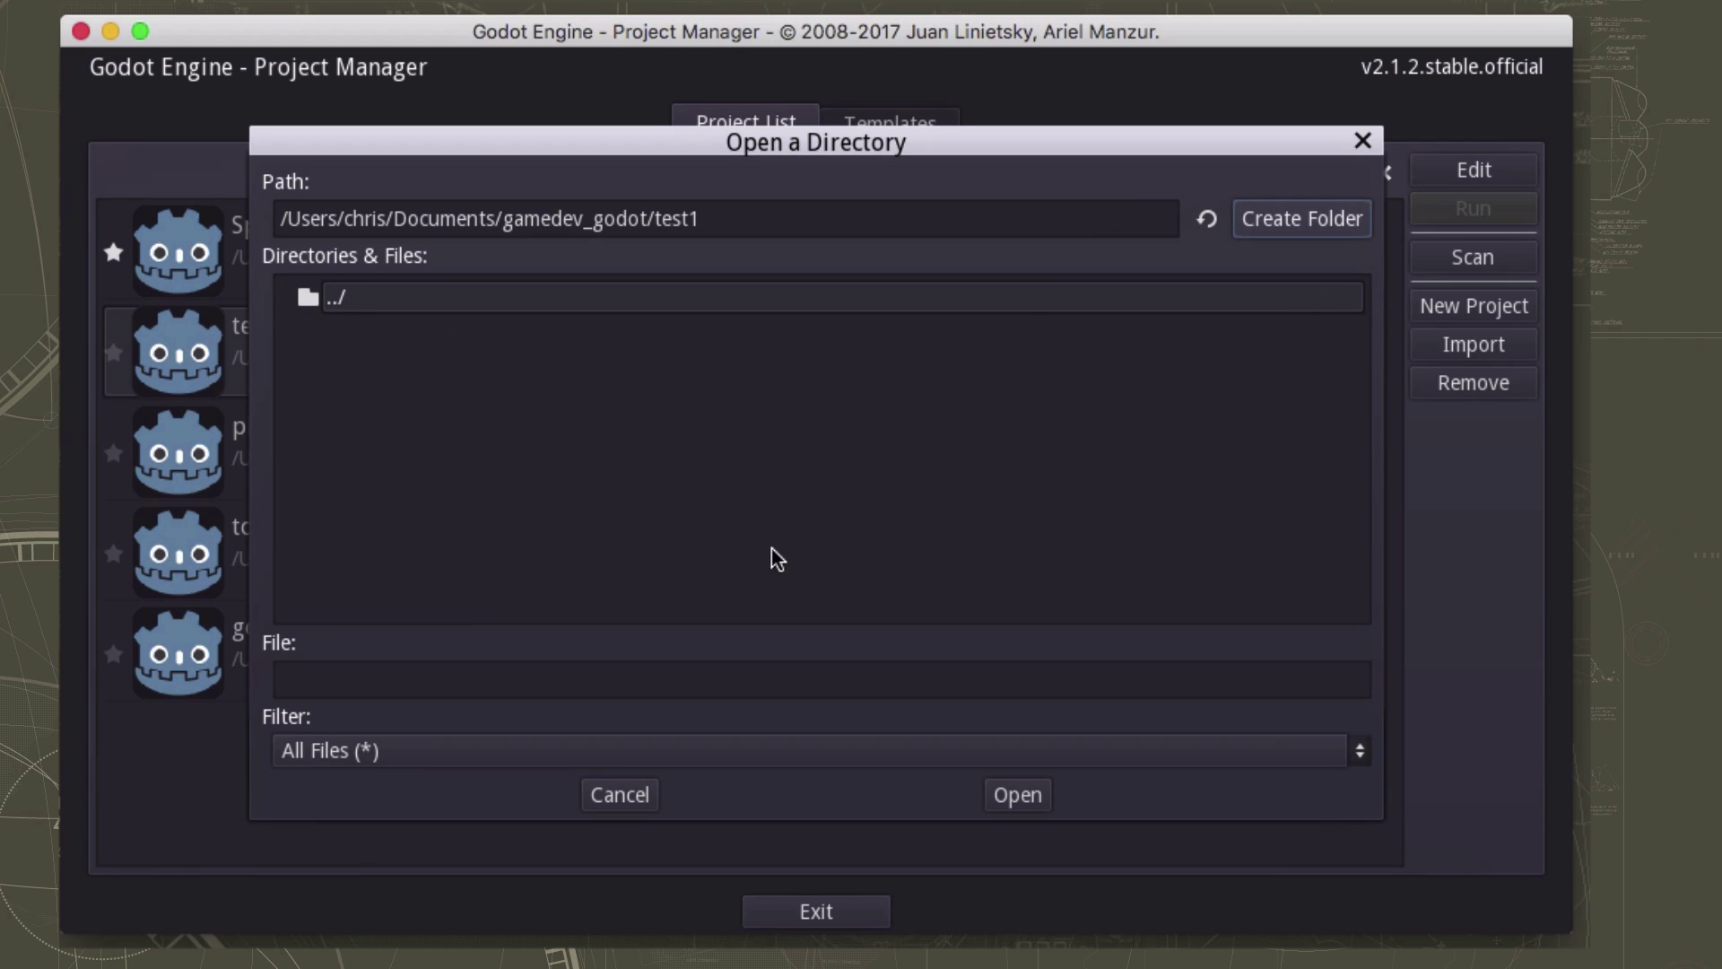
left_click(1022, 795)
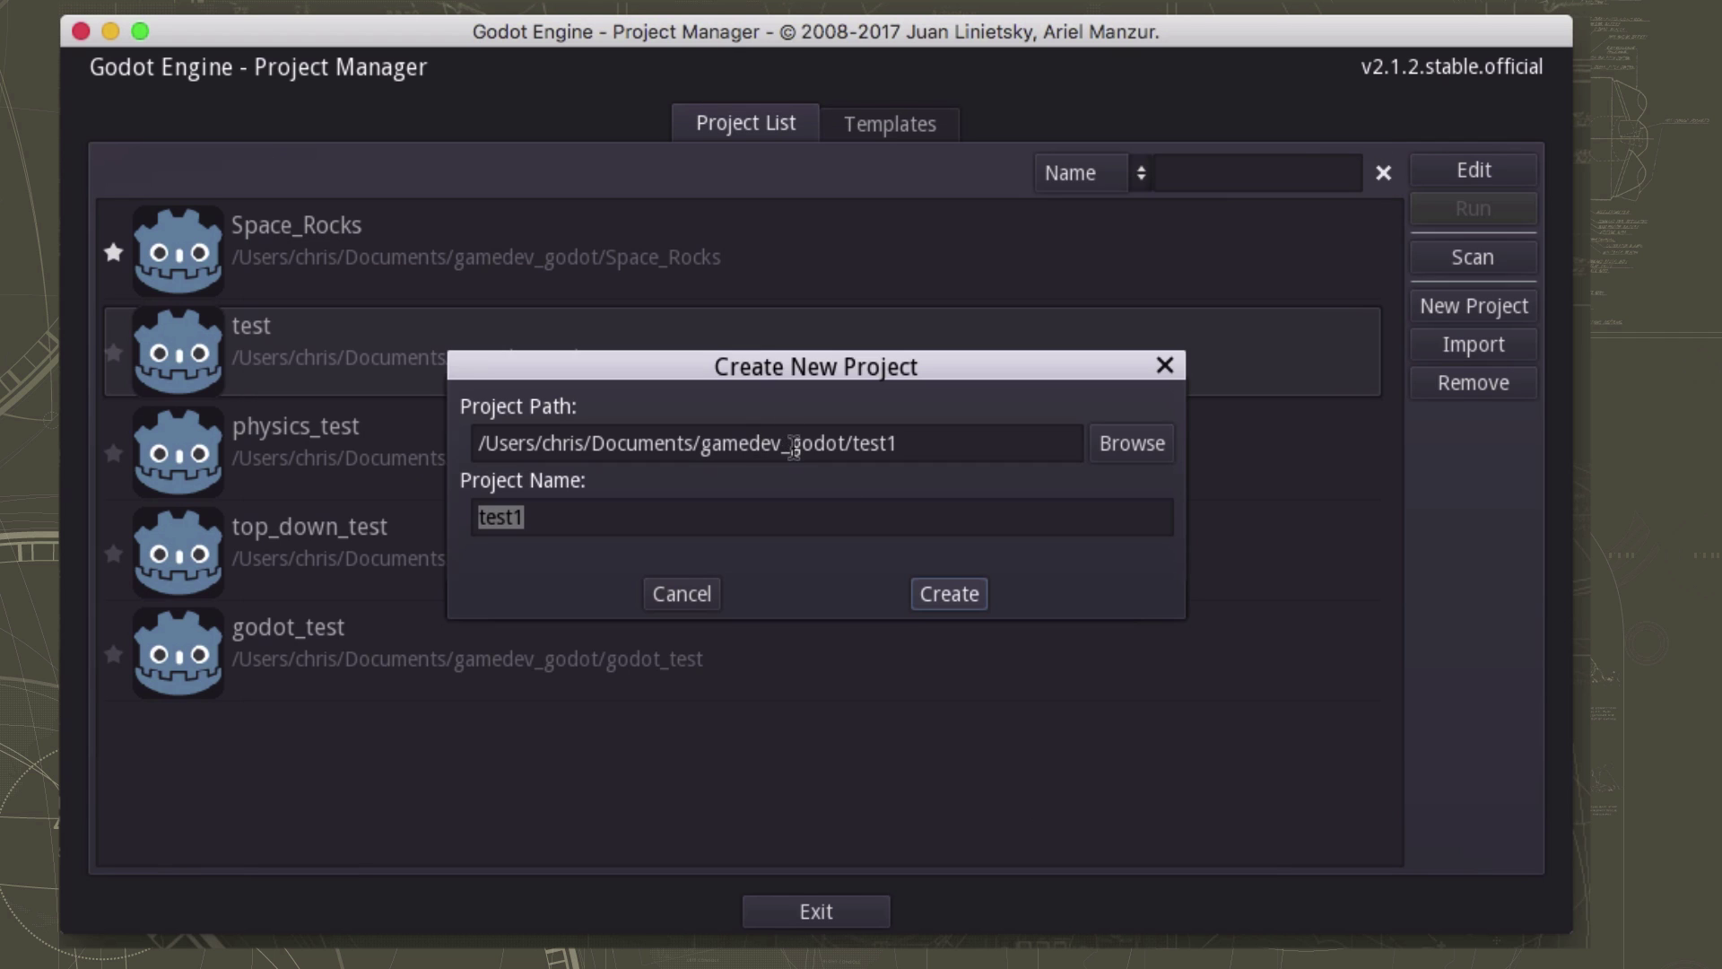
Step: Create the test1 project, then select the existing test project in the list
left_click_drag(480, 443, 764, 455)
left_click(938, 445)
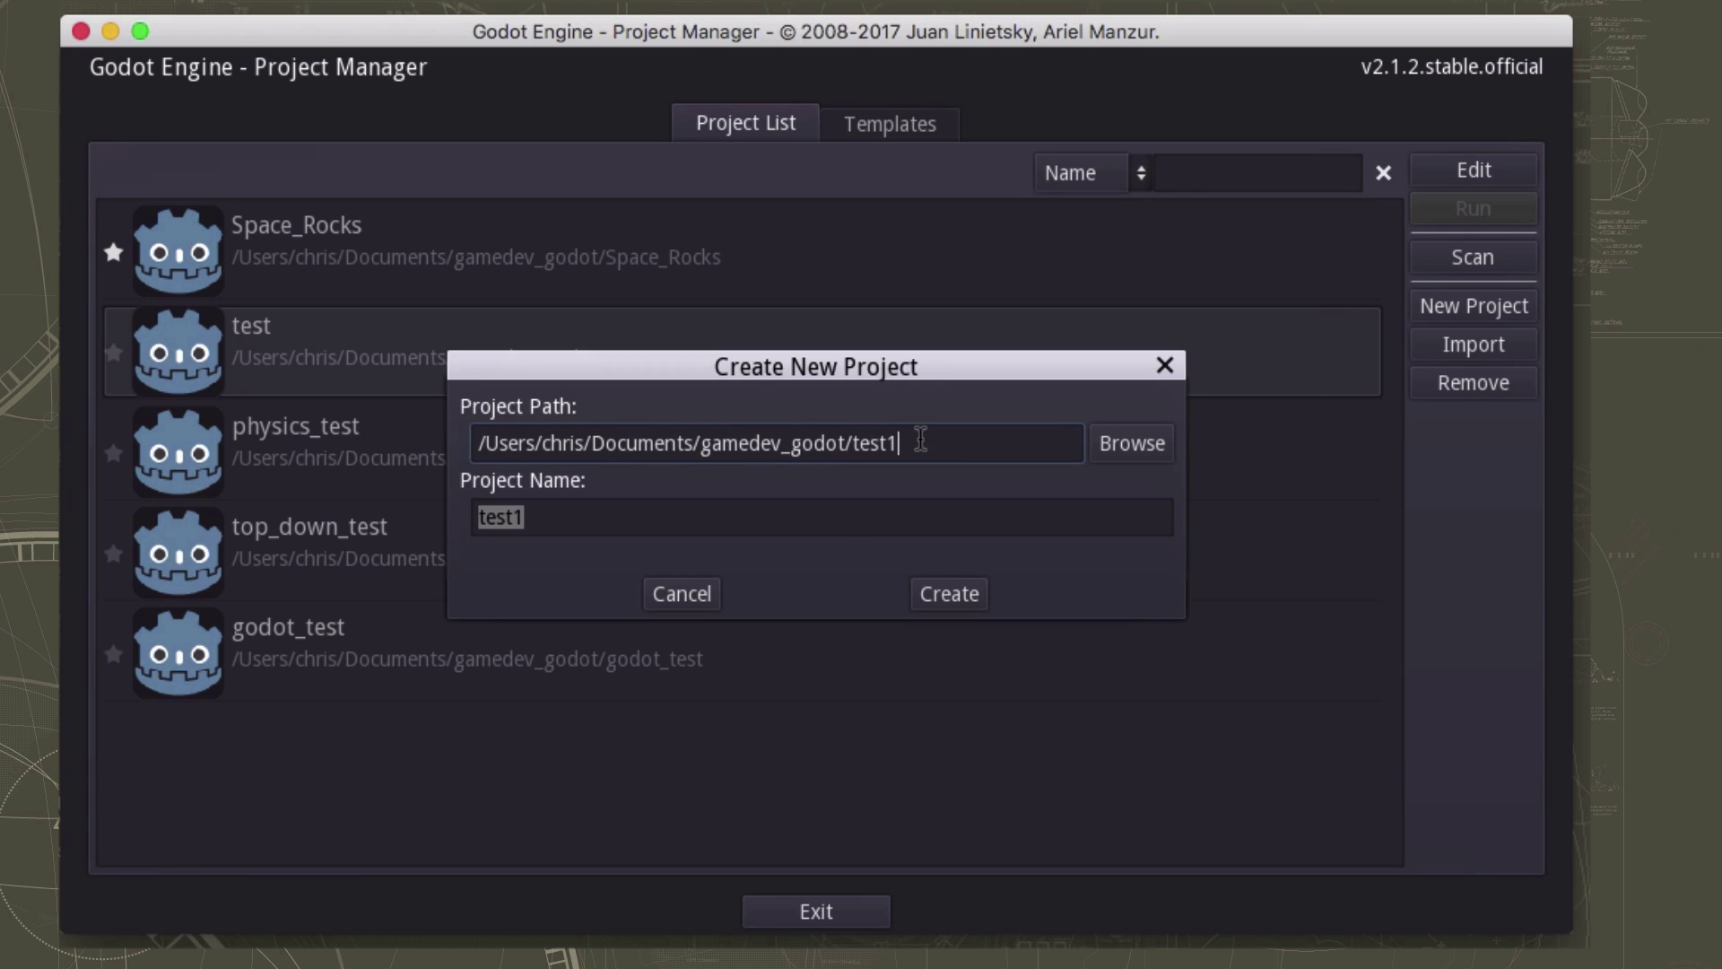
left_click(565, 524)
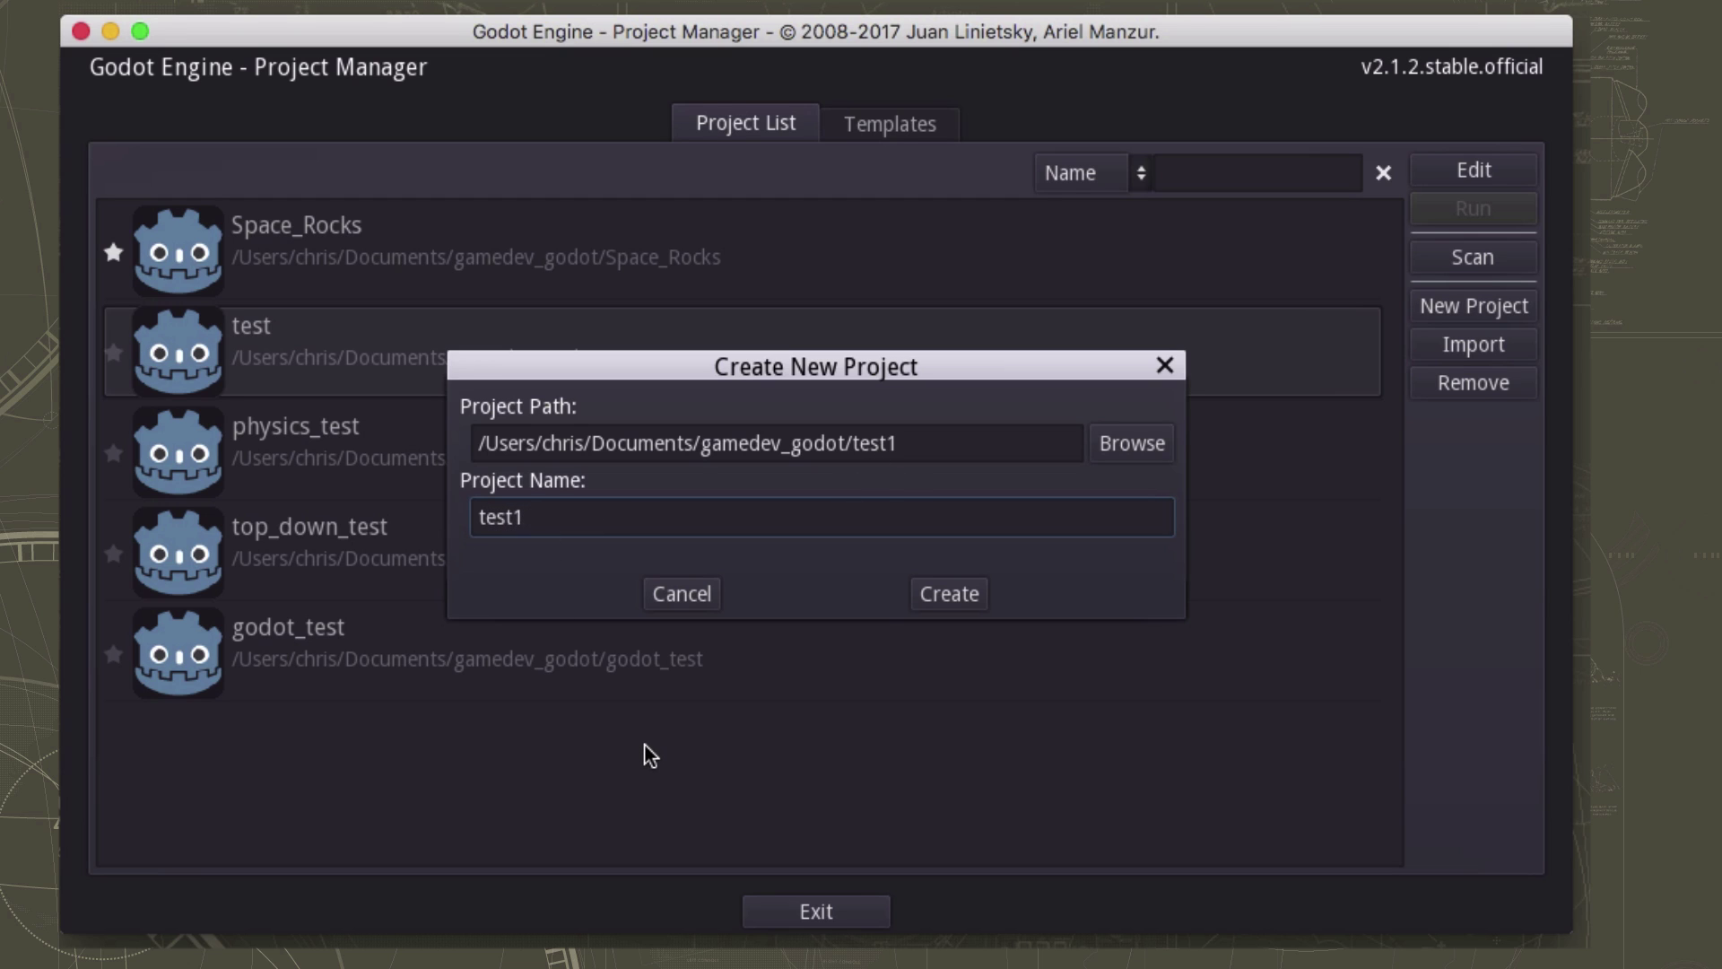
left_click(949, 593)
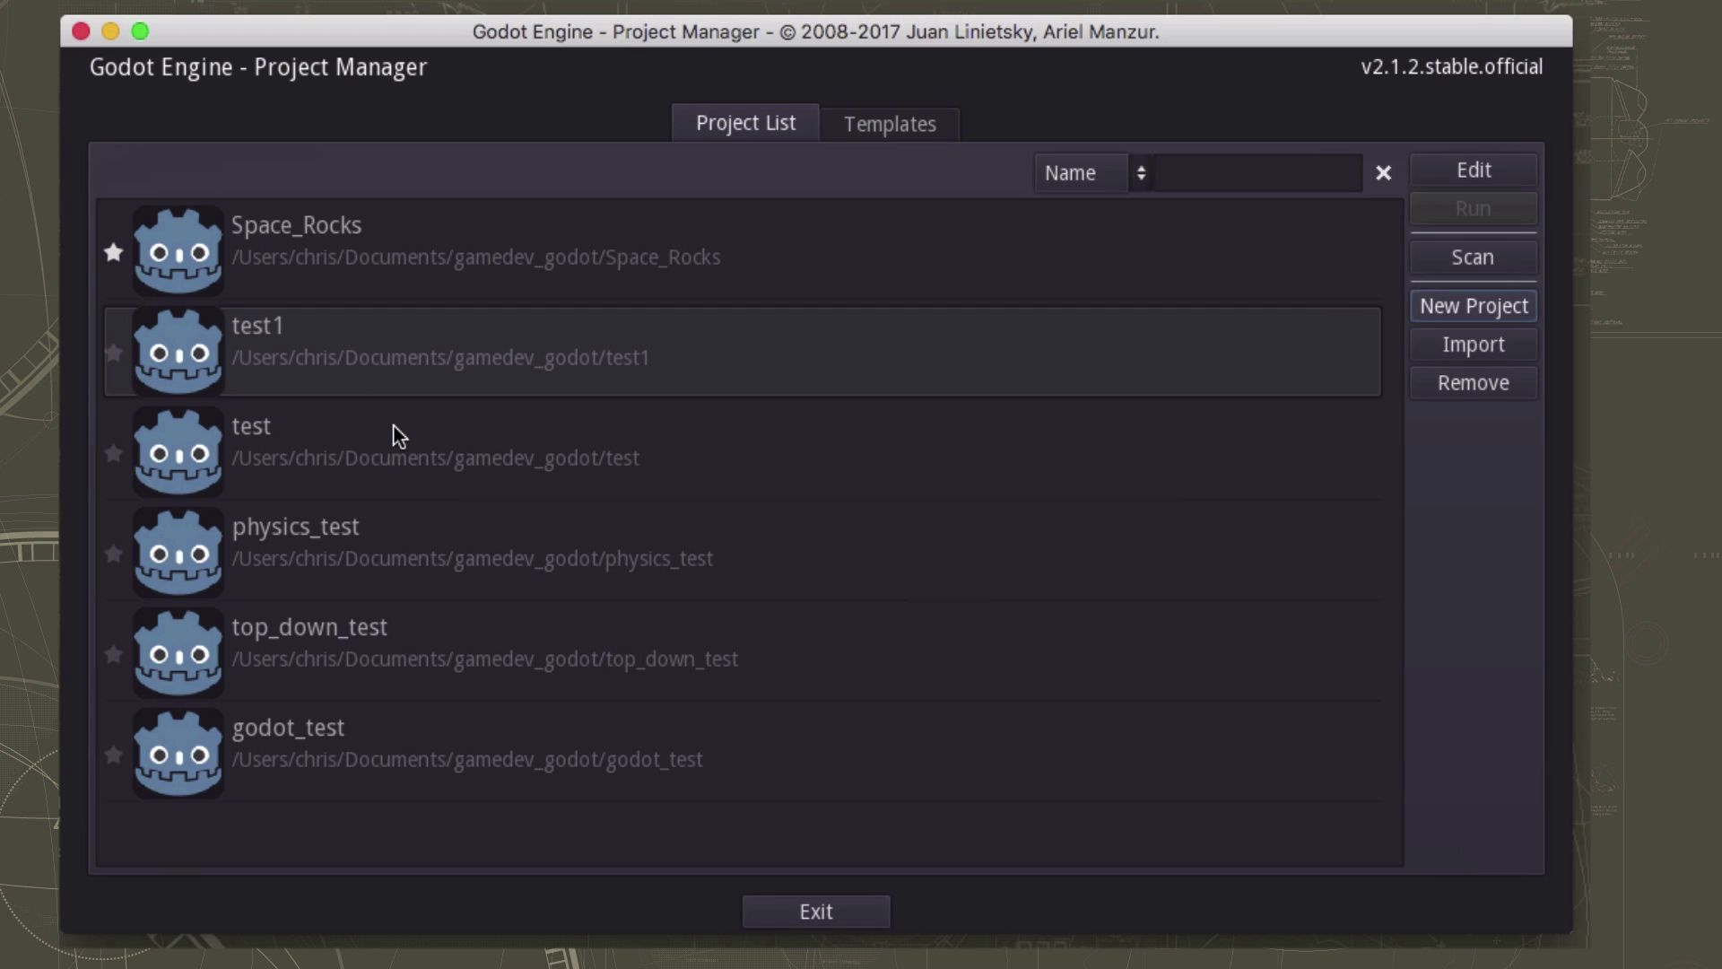
left_click(306, 444)
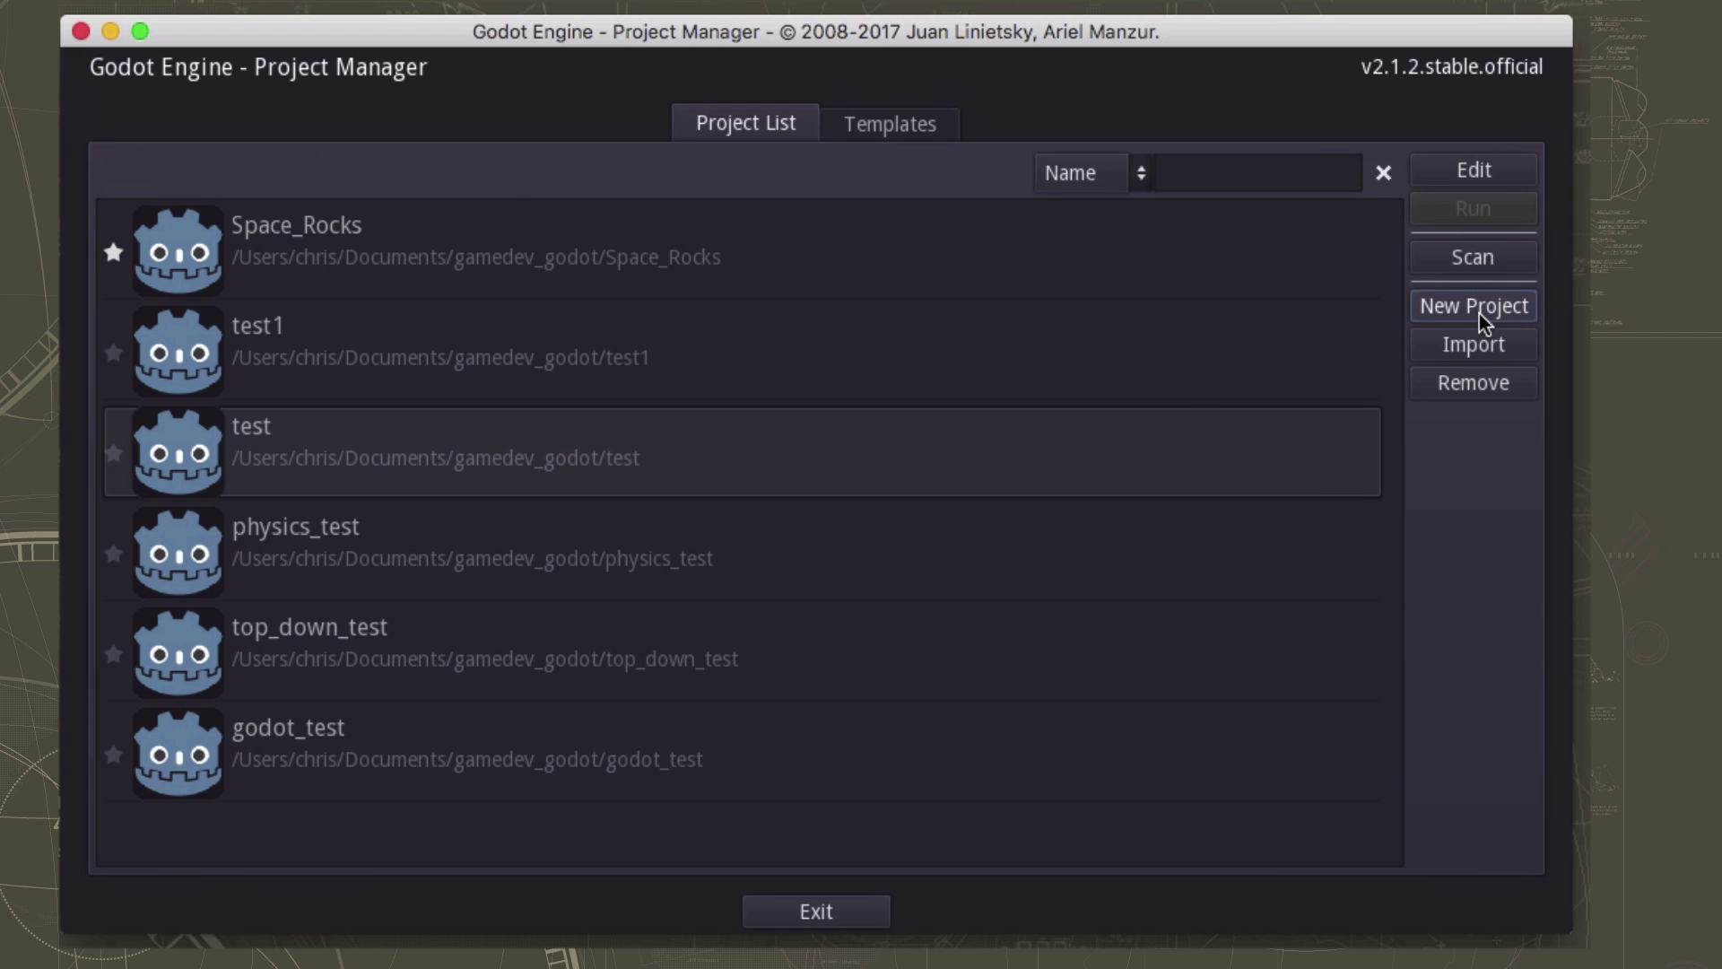
Step: Open the test project in the editor and switch to the 2D workspace
left_click(1493, 175)
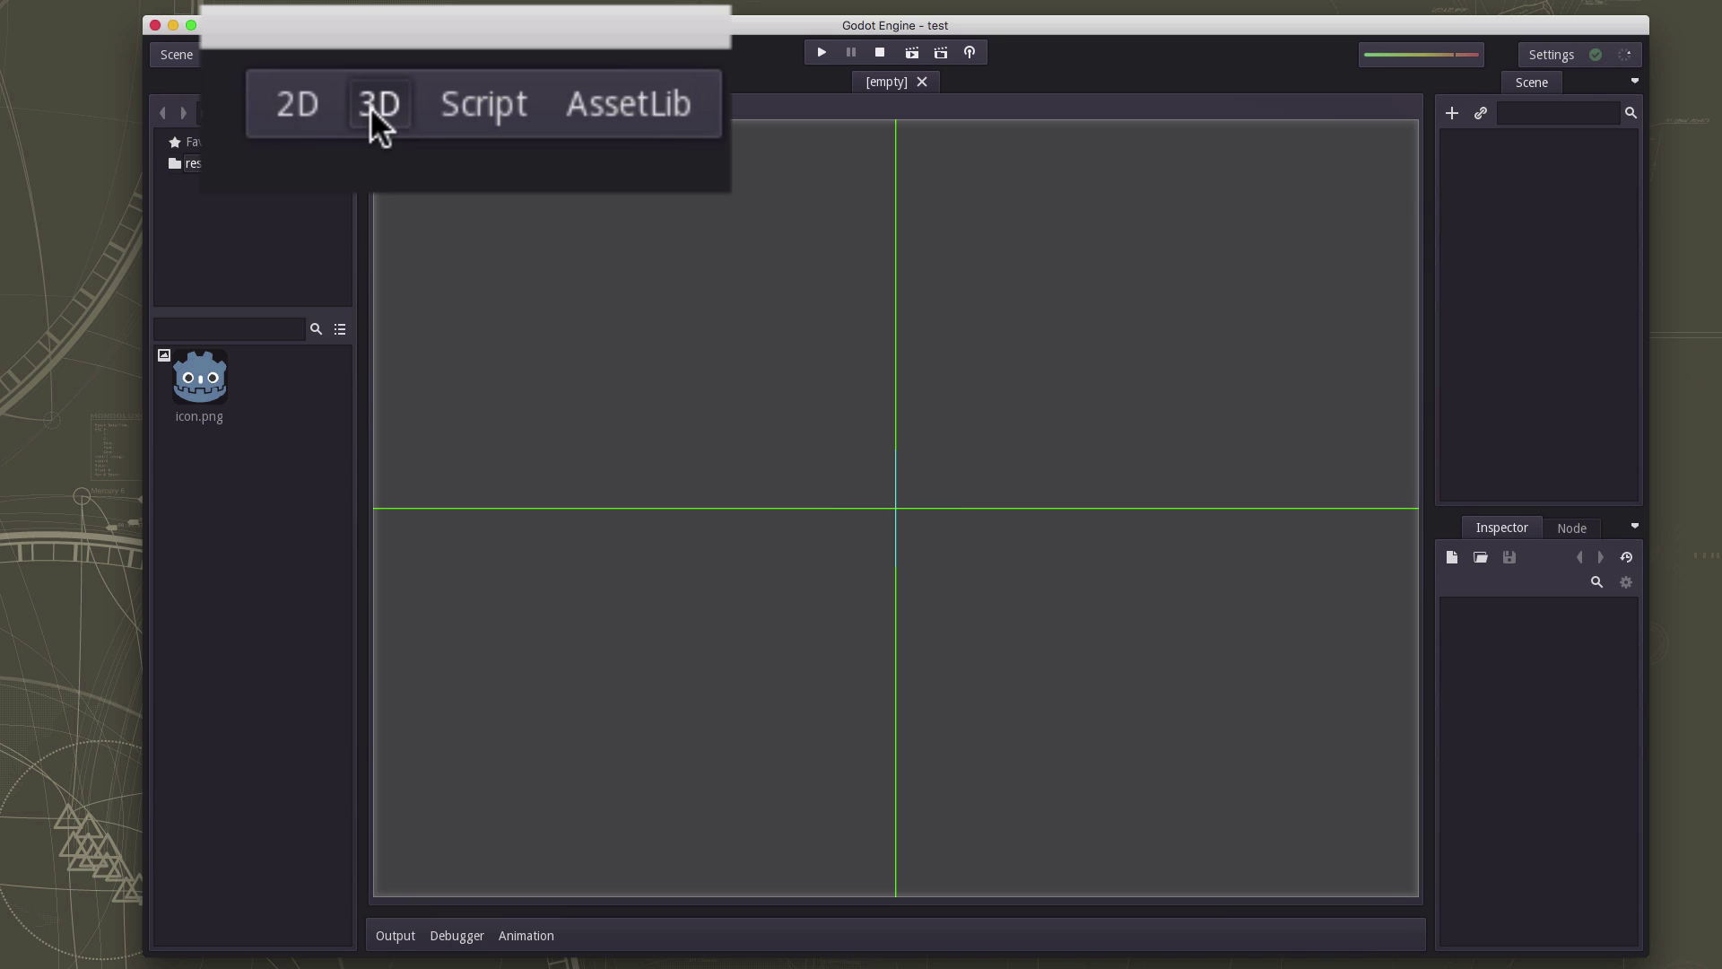
left_click(404, 56)
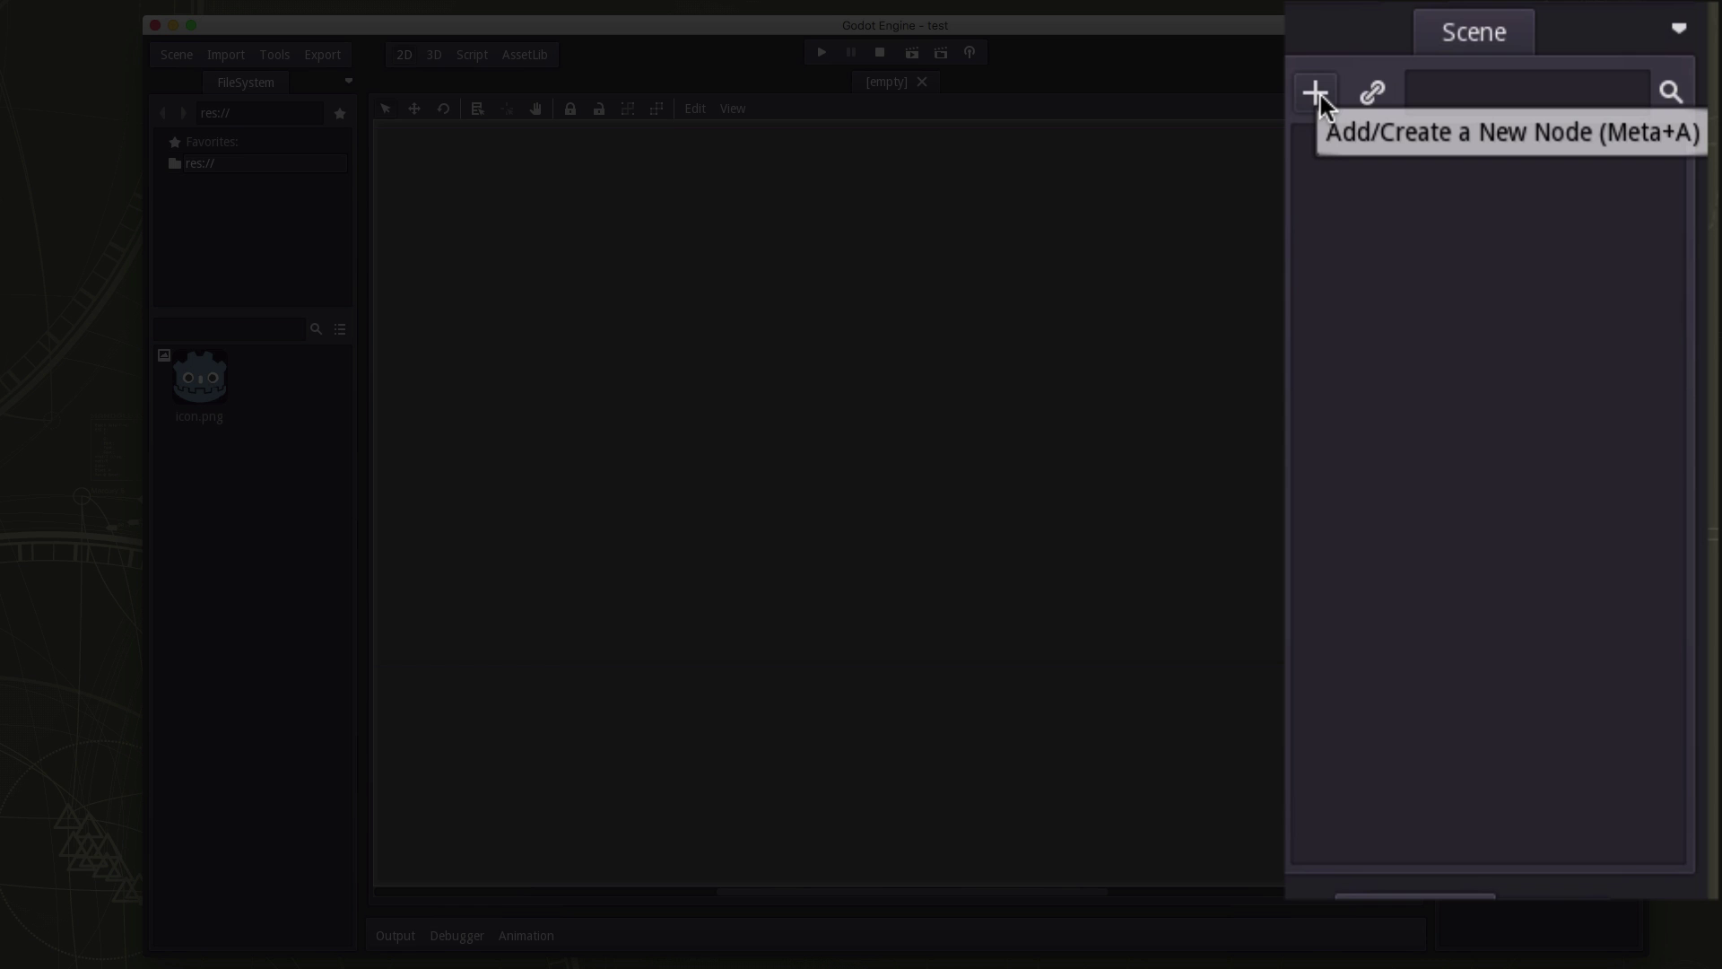
Step: Open the Create New Node dialog and scroll through the list of node types
left_click(1315, 93)
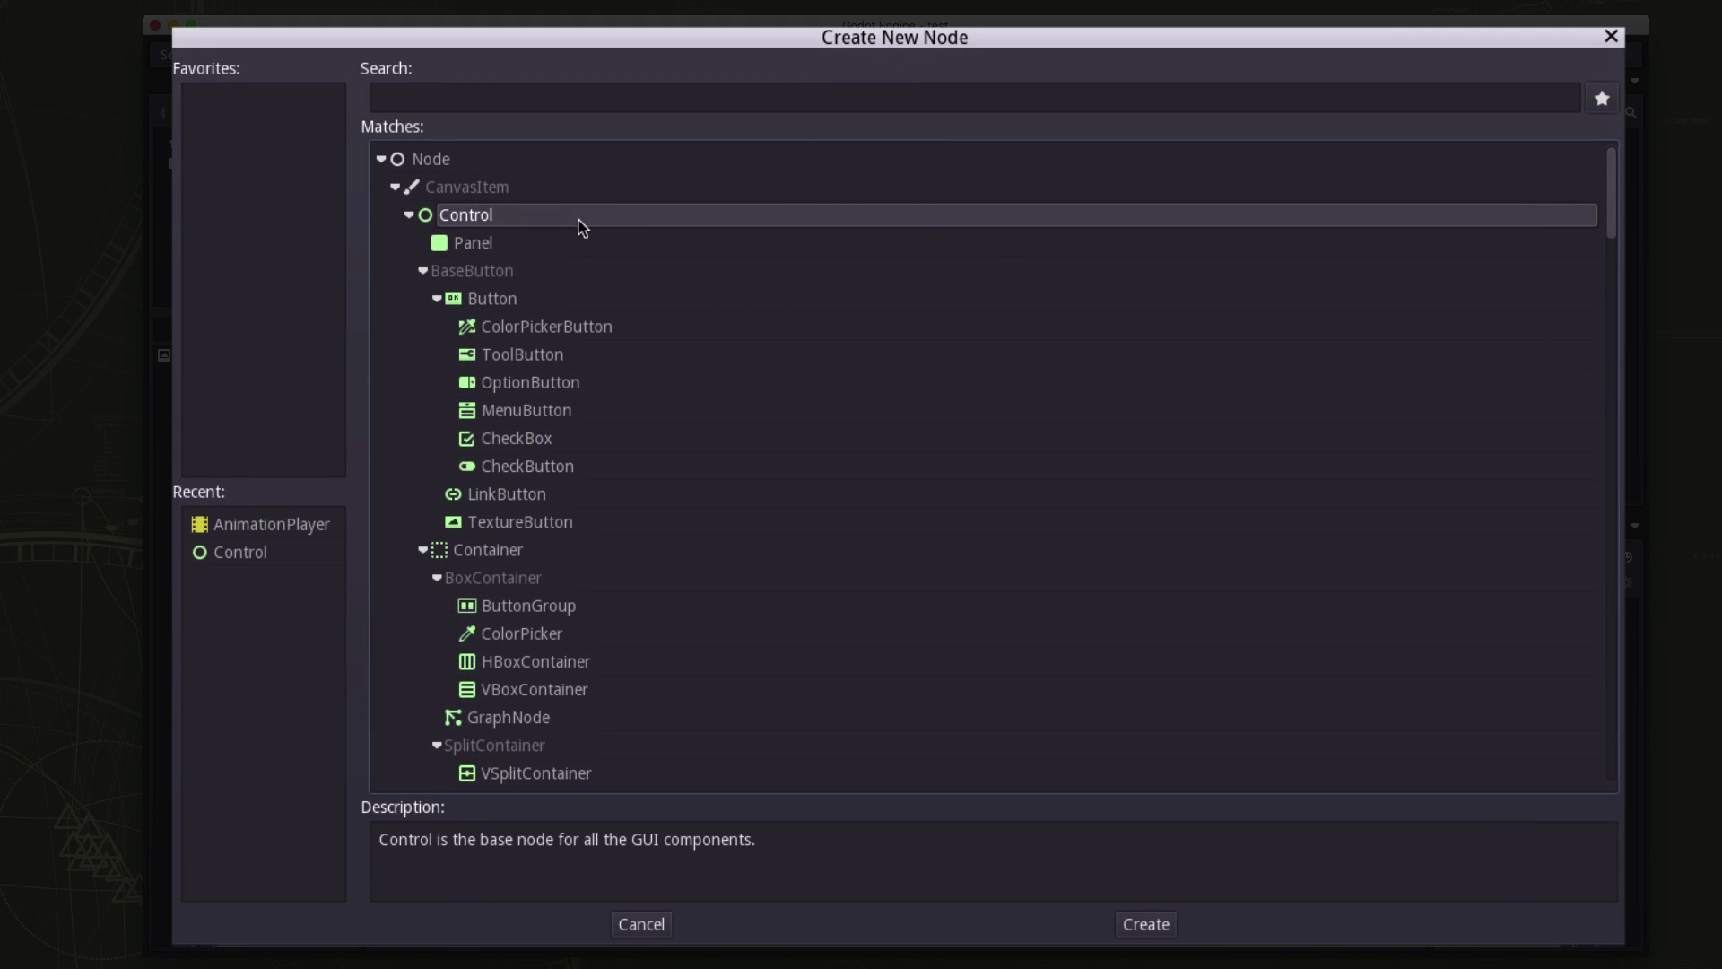
left_click_drag(1612, 221, 1580, 671)
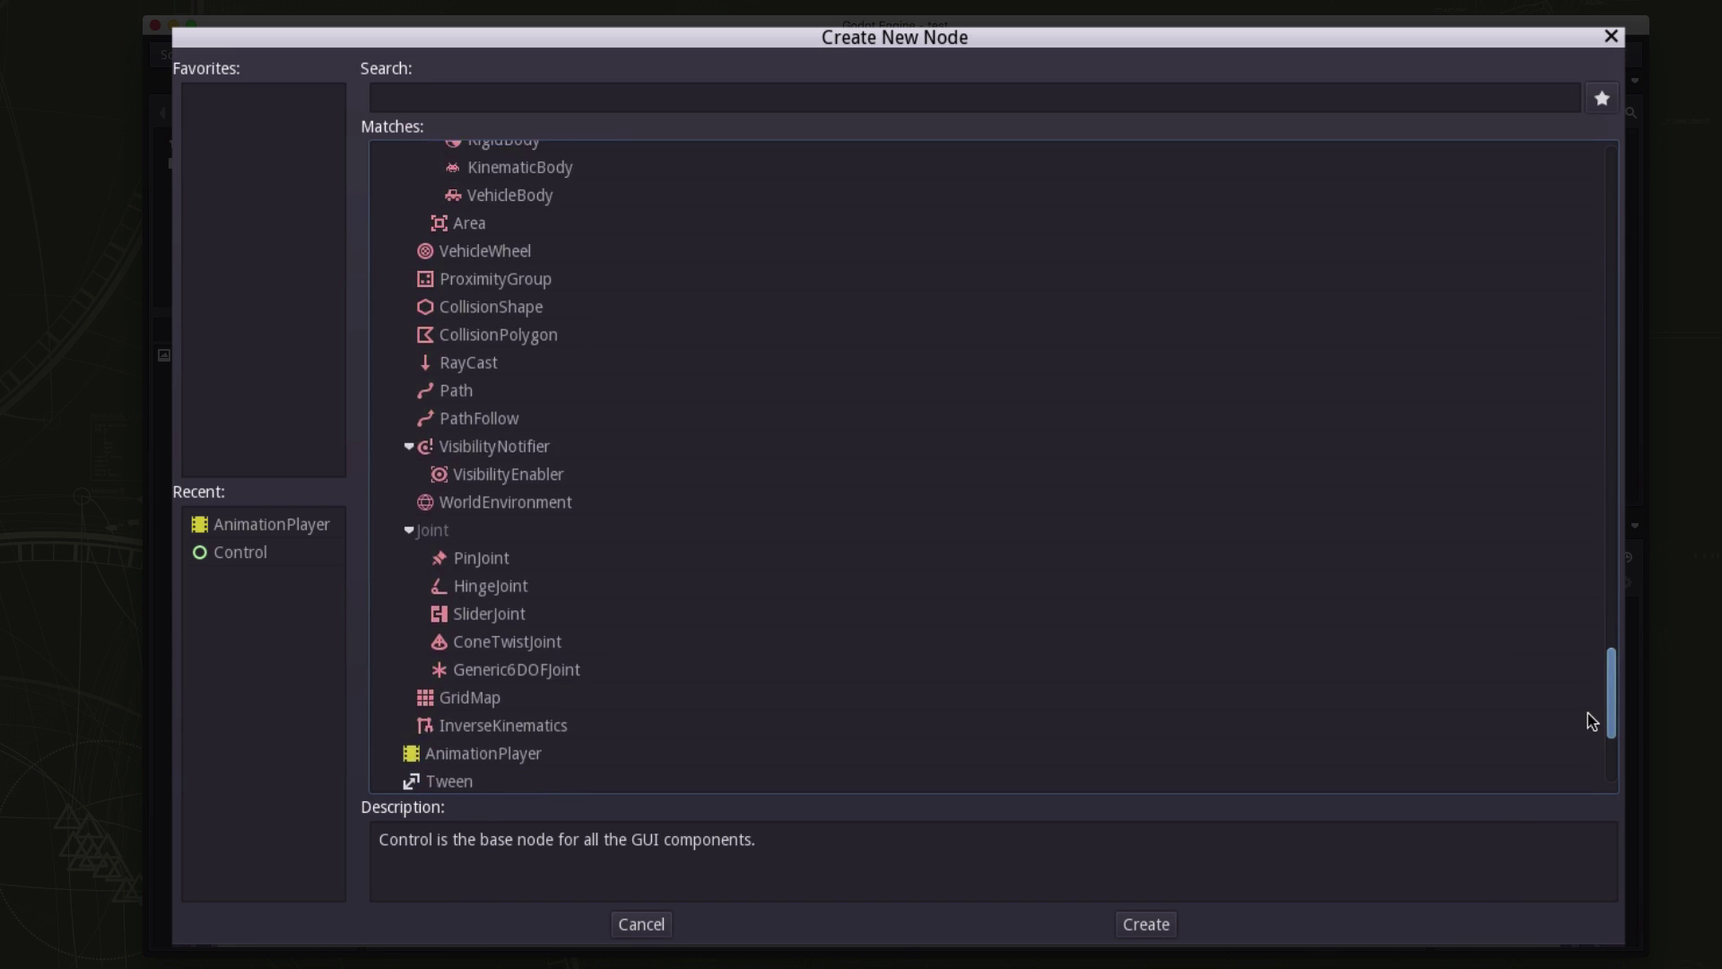
left_click_drag(1600, 773, 1618, 220)
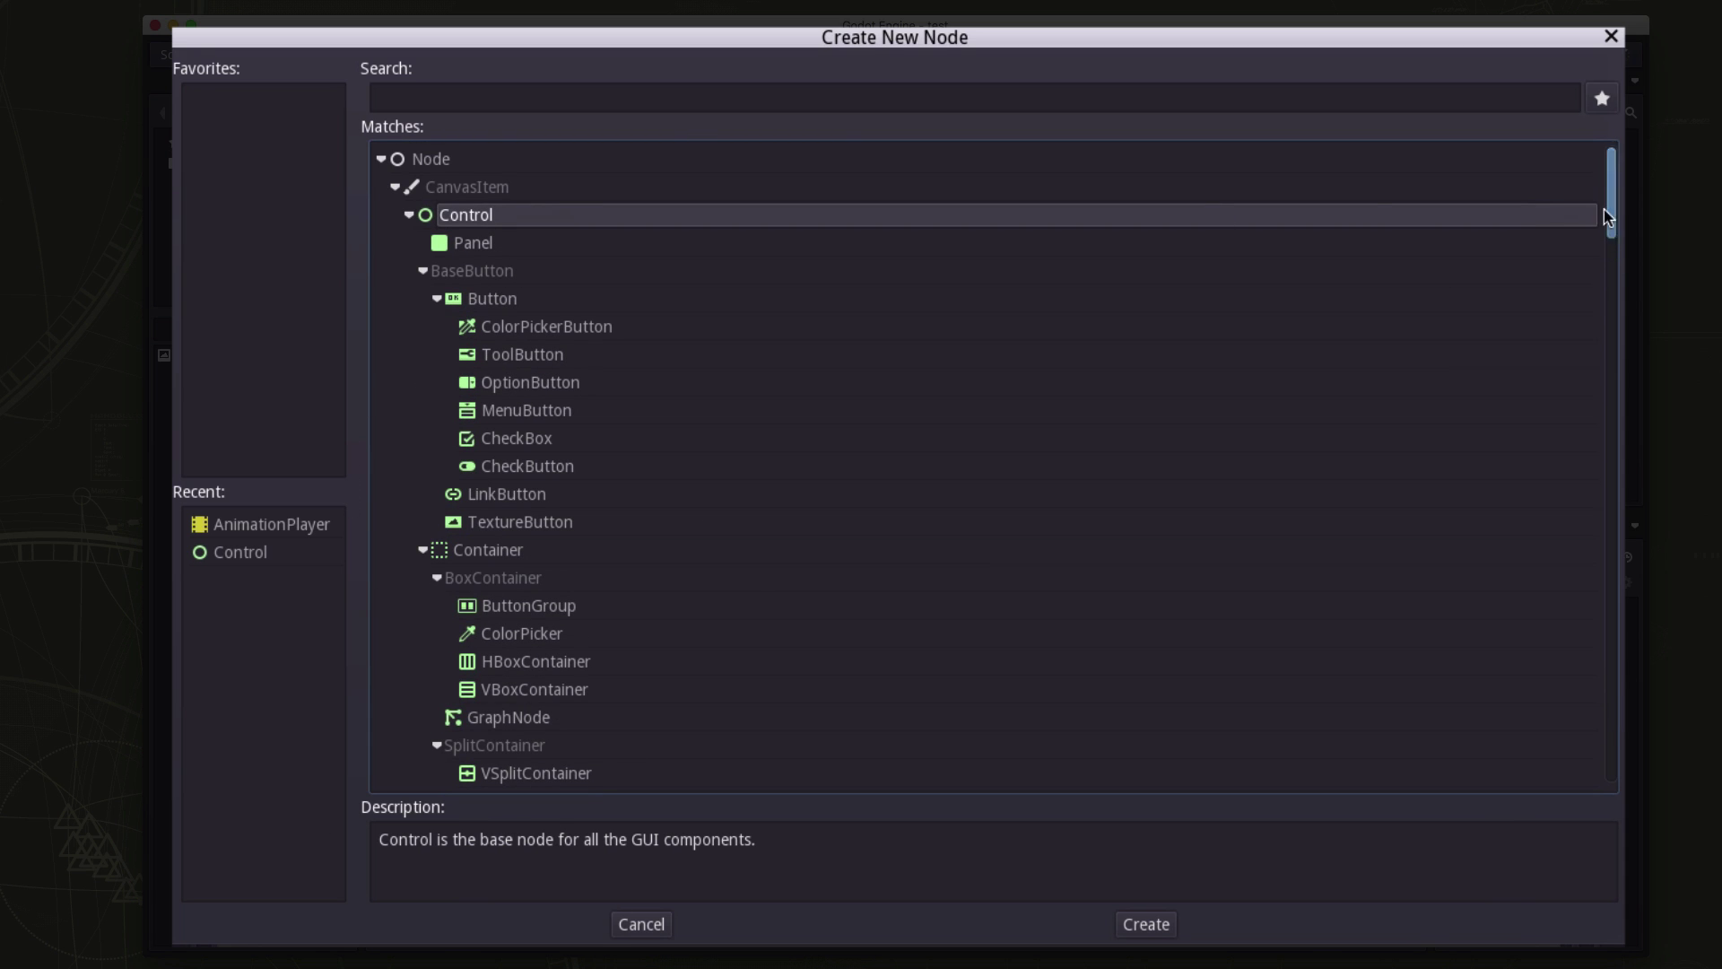
left_click_drag(1613, 199, 1623, 435)
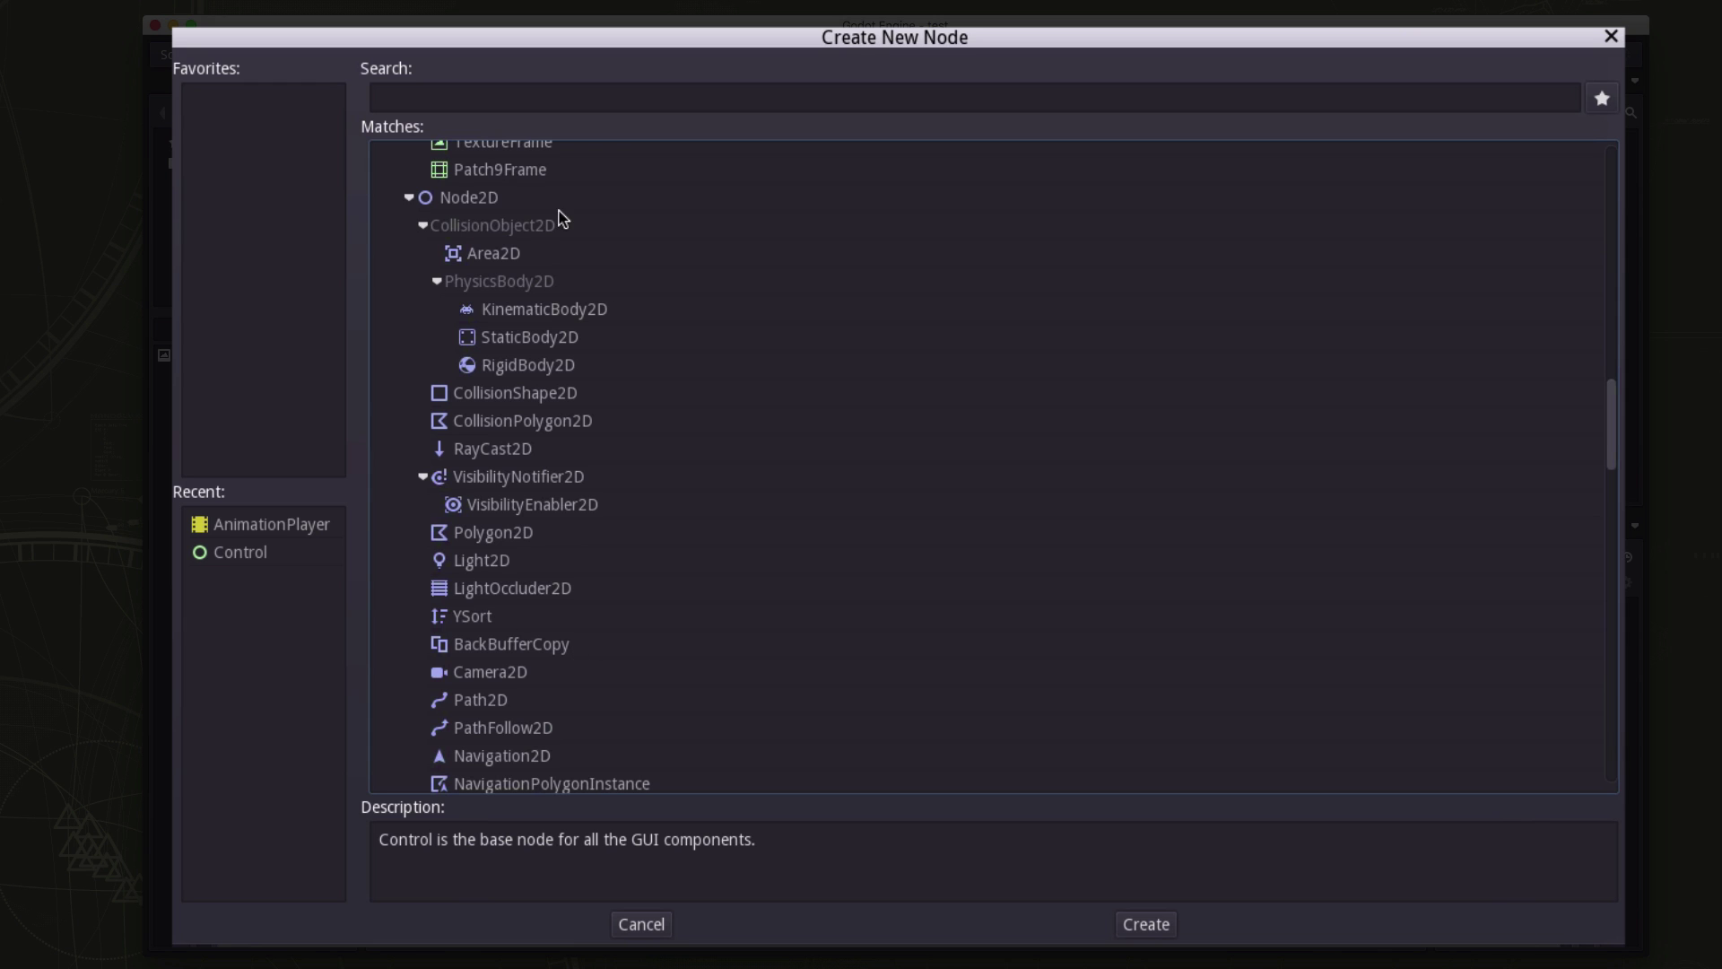
left_click_drag(1607, 441, 1603, 583)
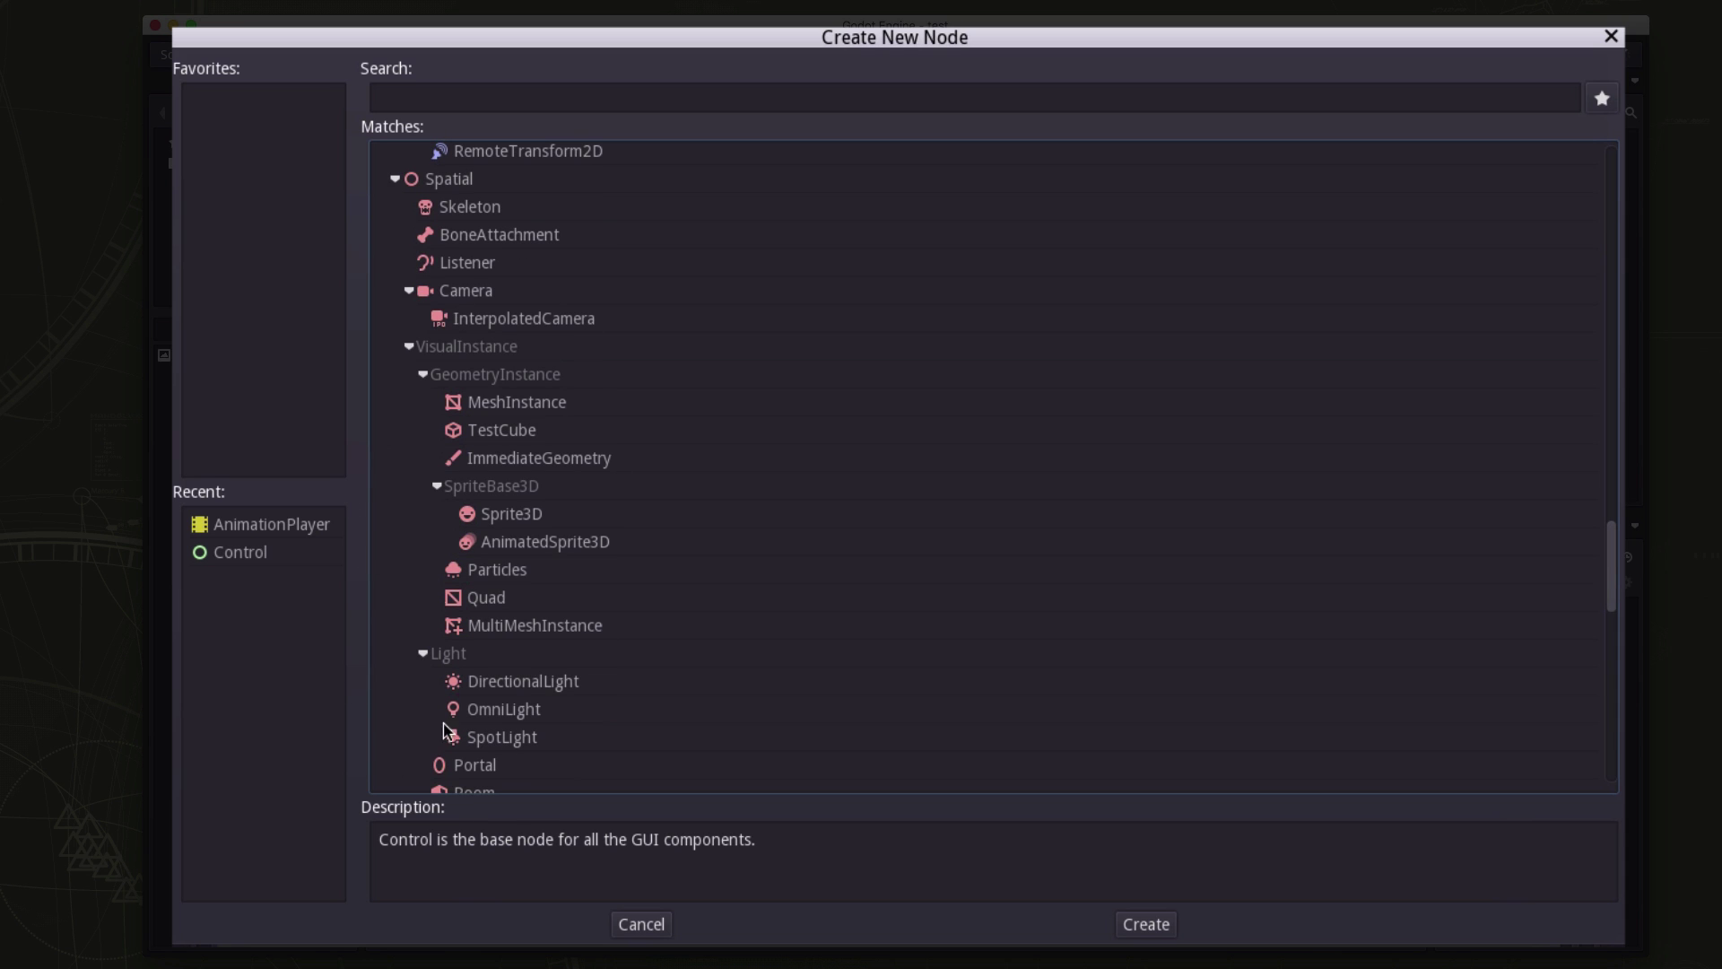
left_click_drag(1611, 581, 1610, 749)
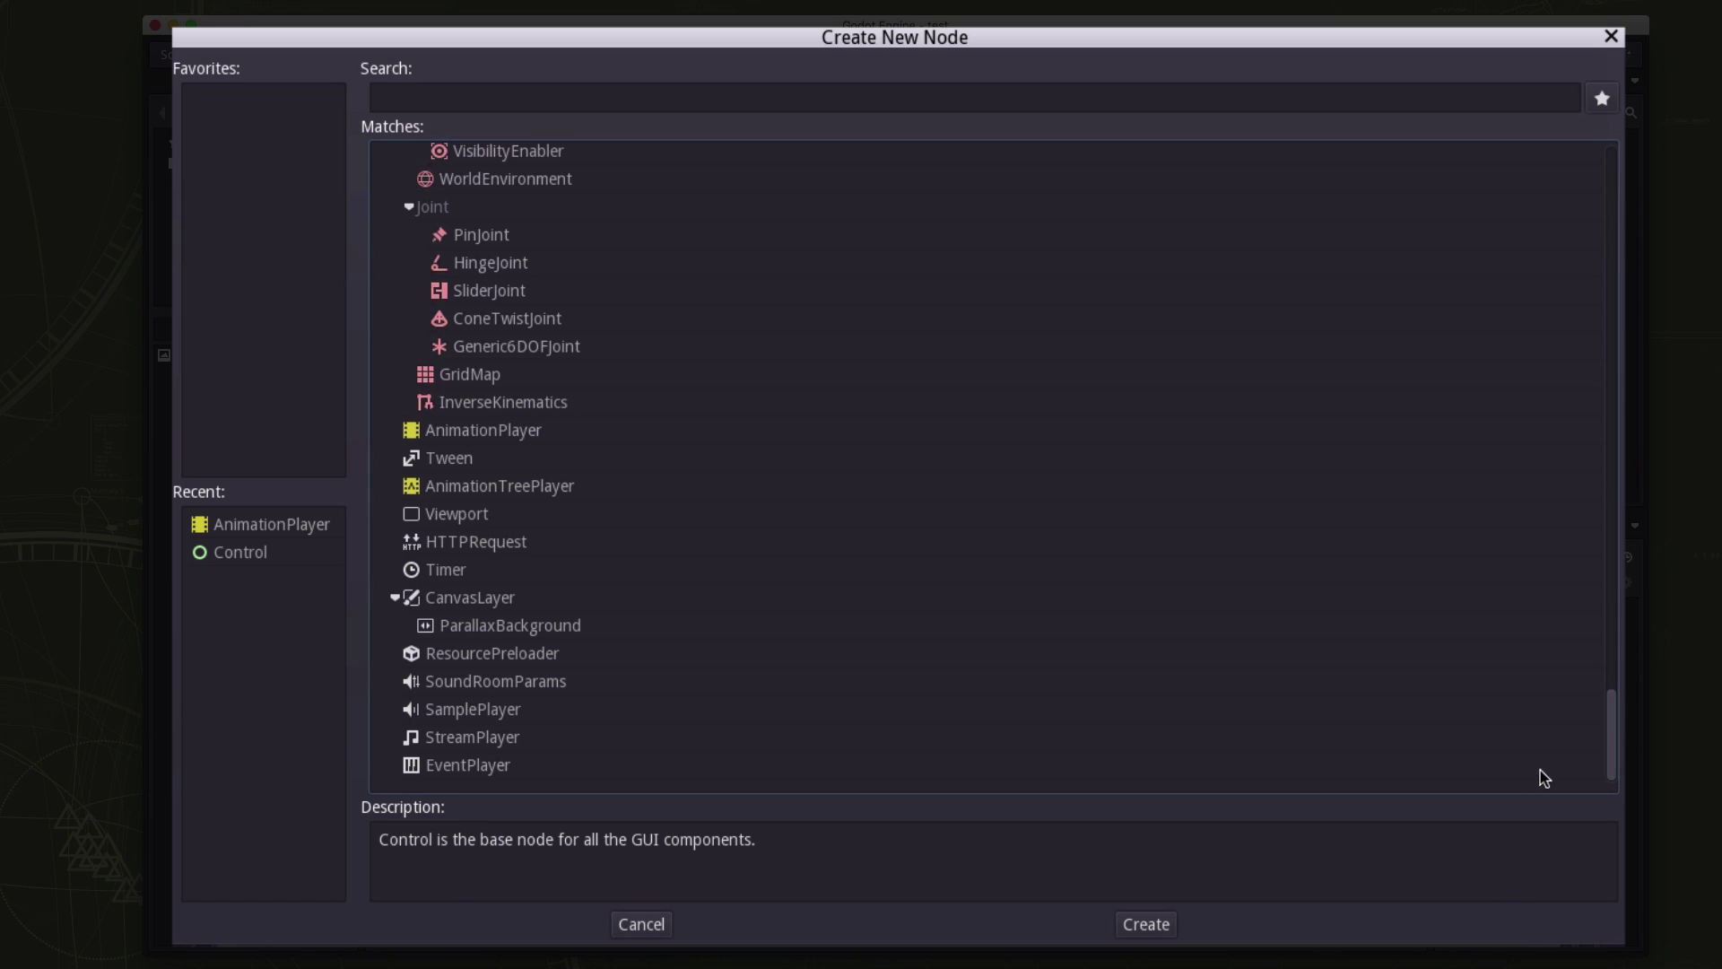
left_click_drag(1611, 730, 1610, 184)
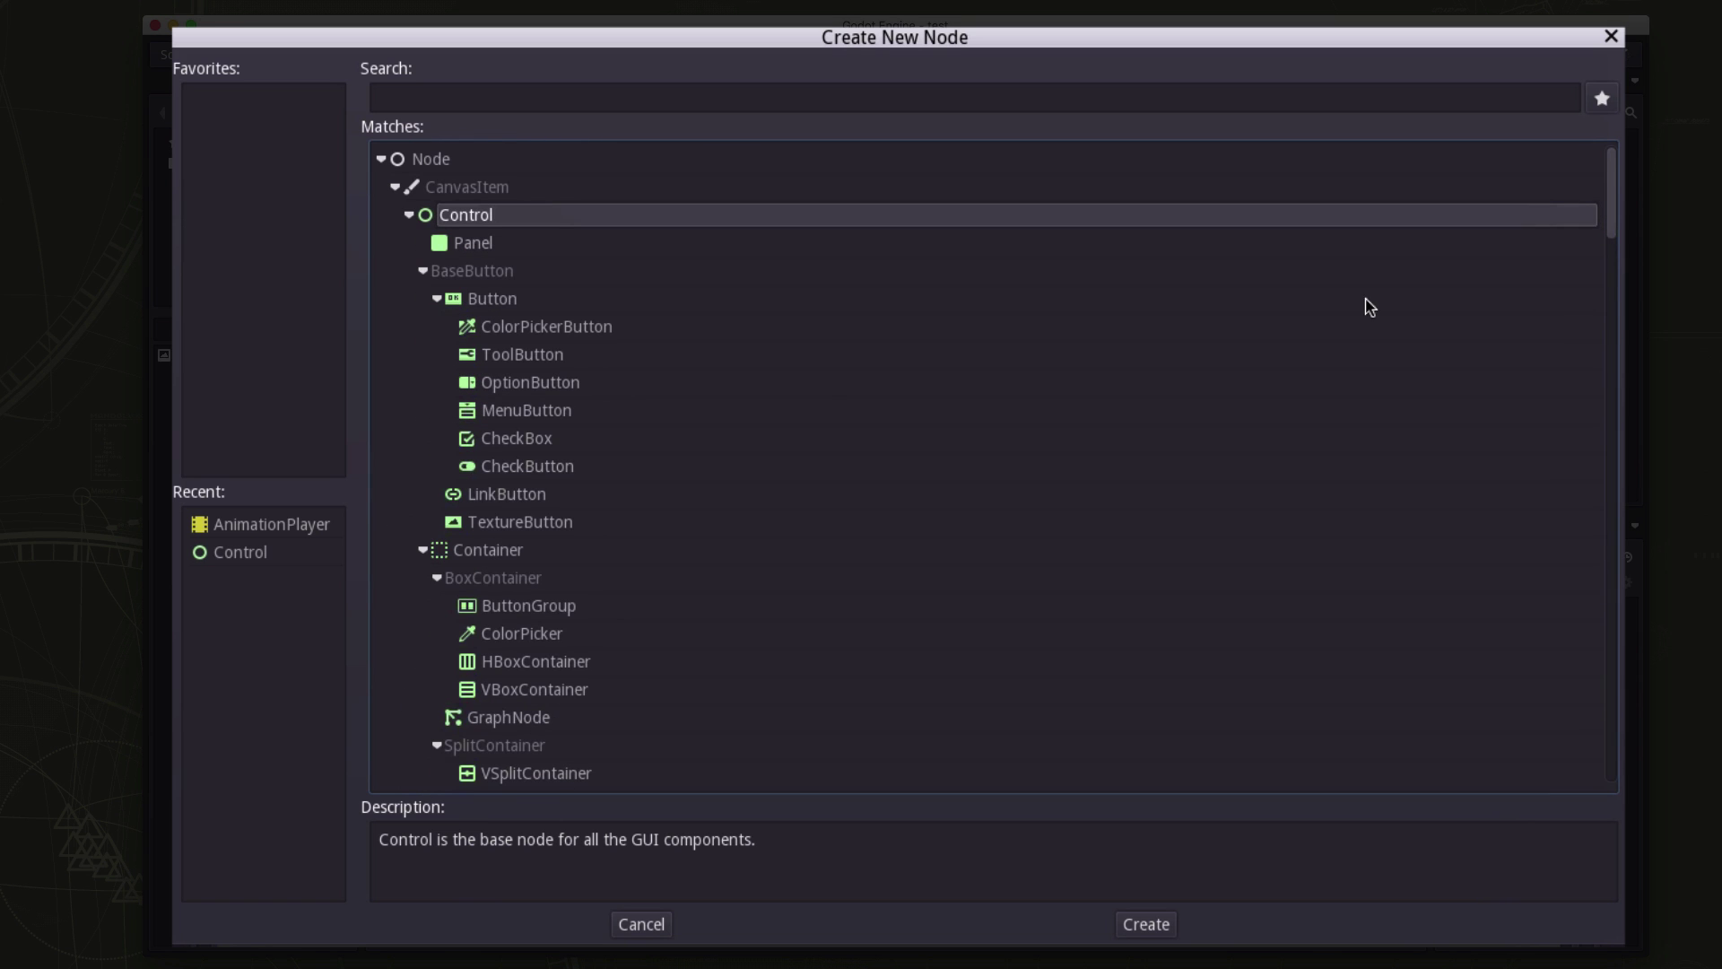
Step: Search for 'sprite' and create a Sprite node under Node2D
left_click(627, 105)
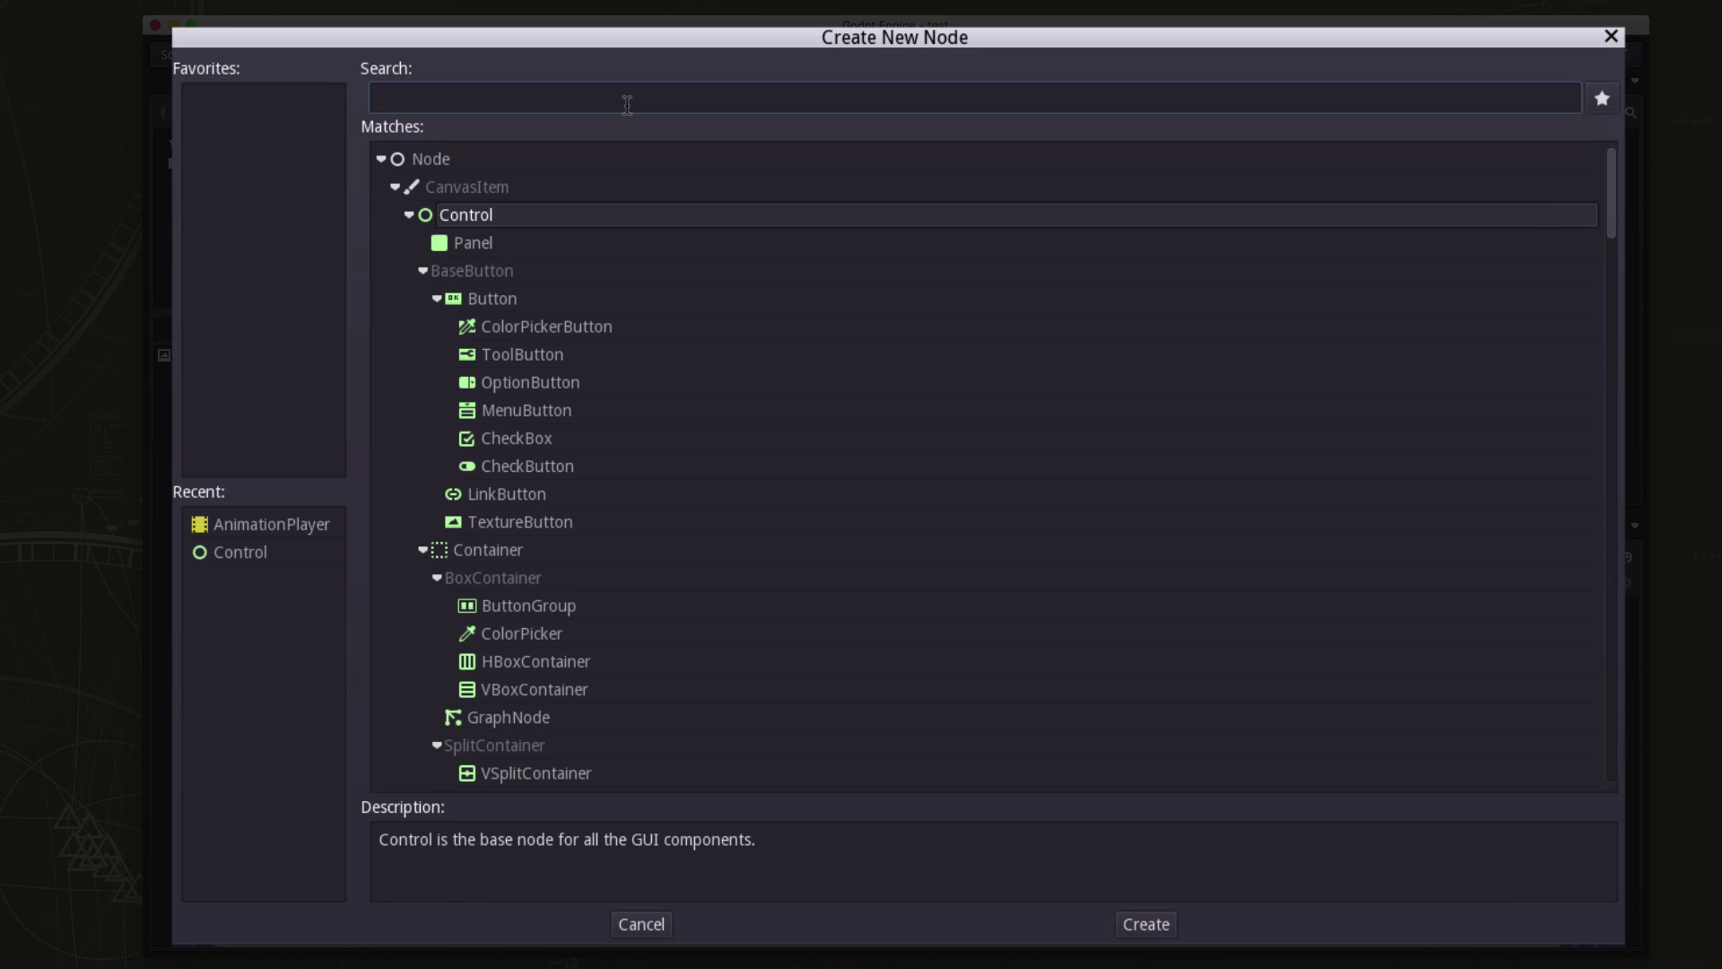
type("sprit")
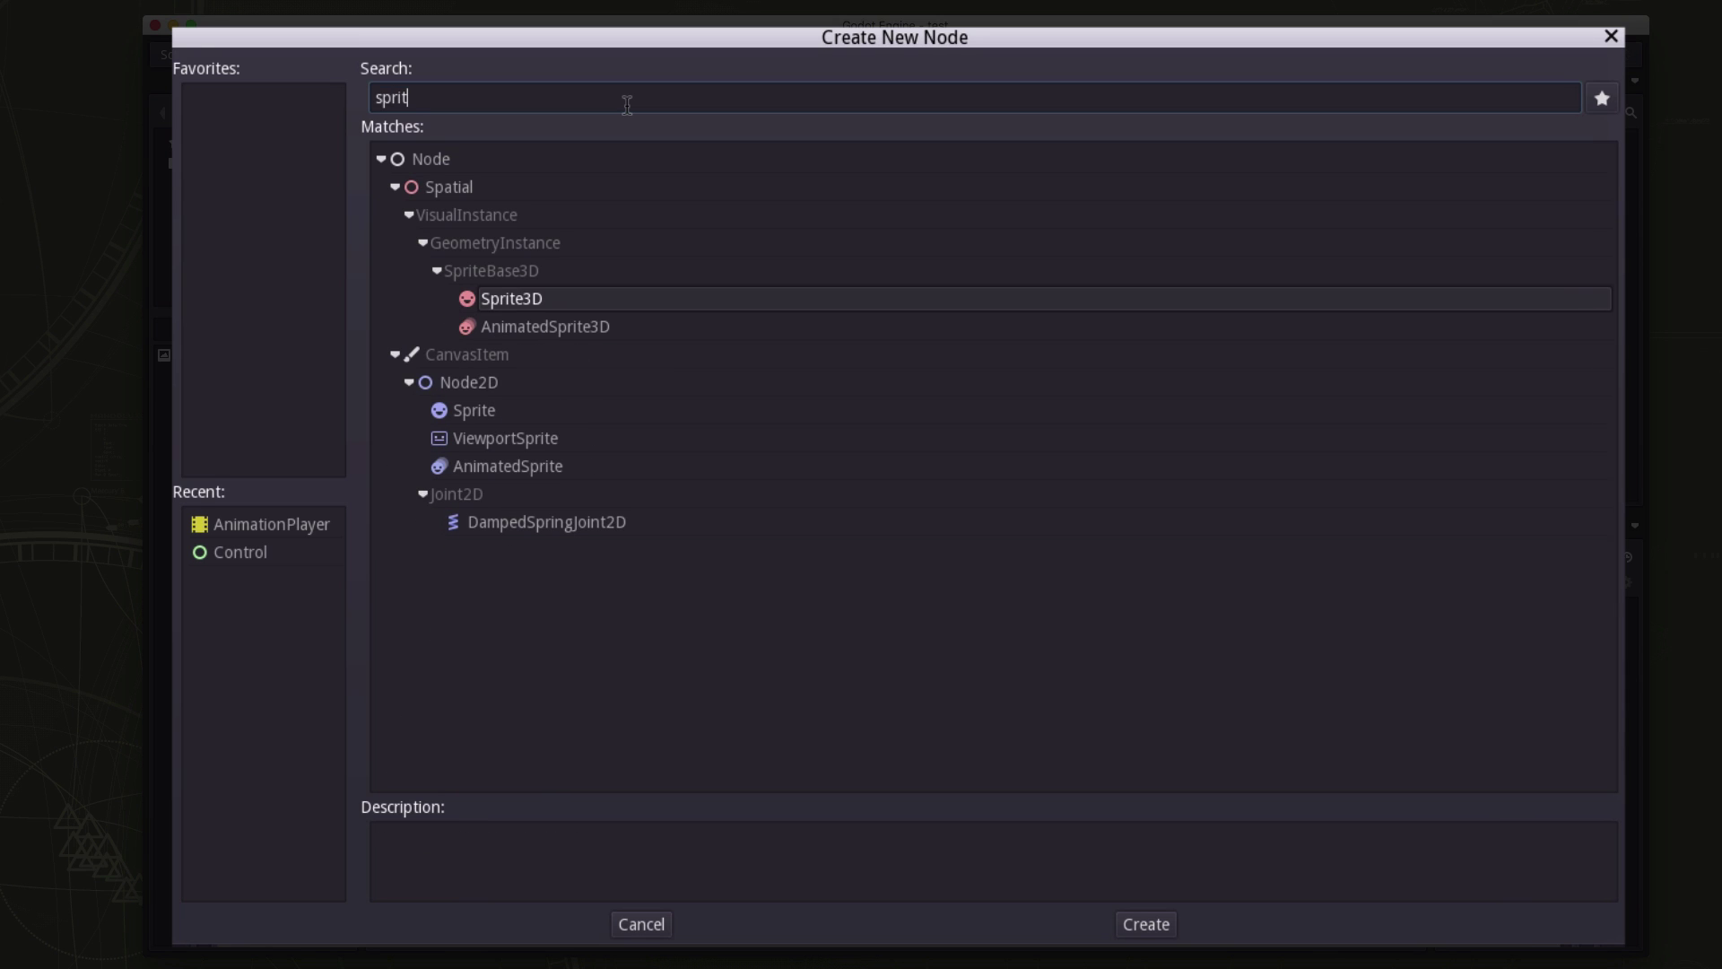
type("e")
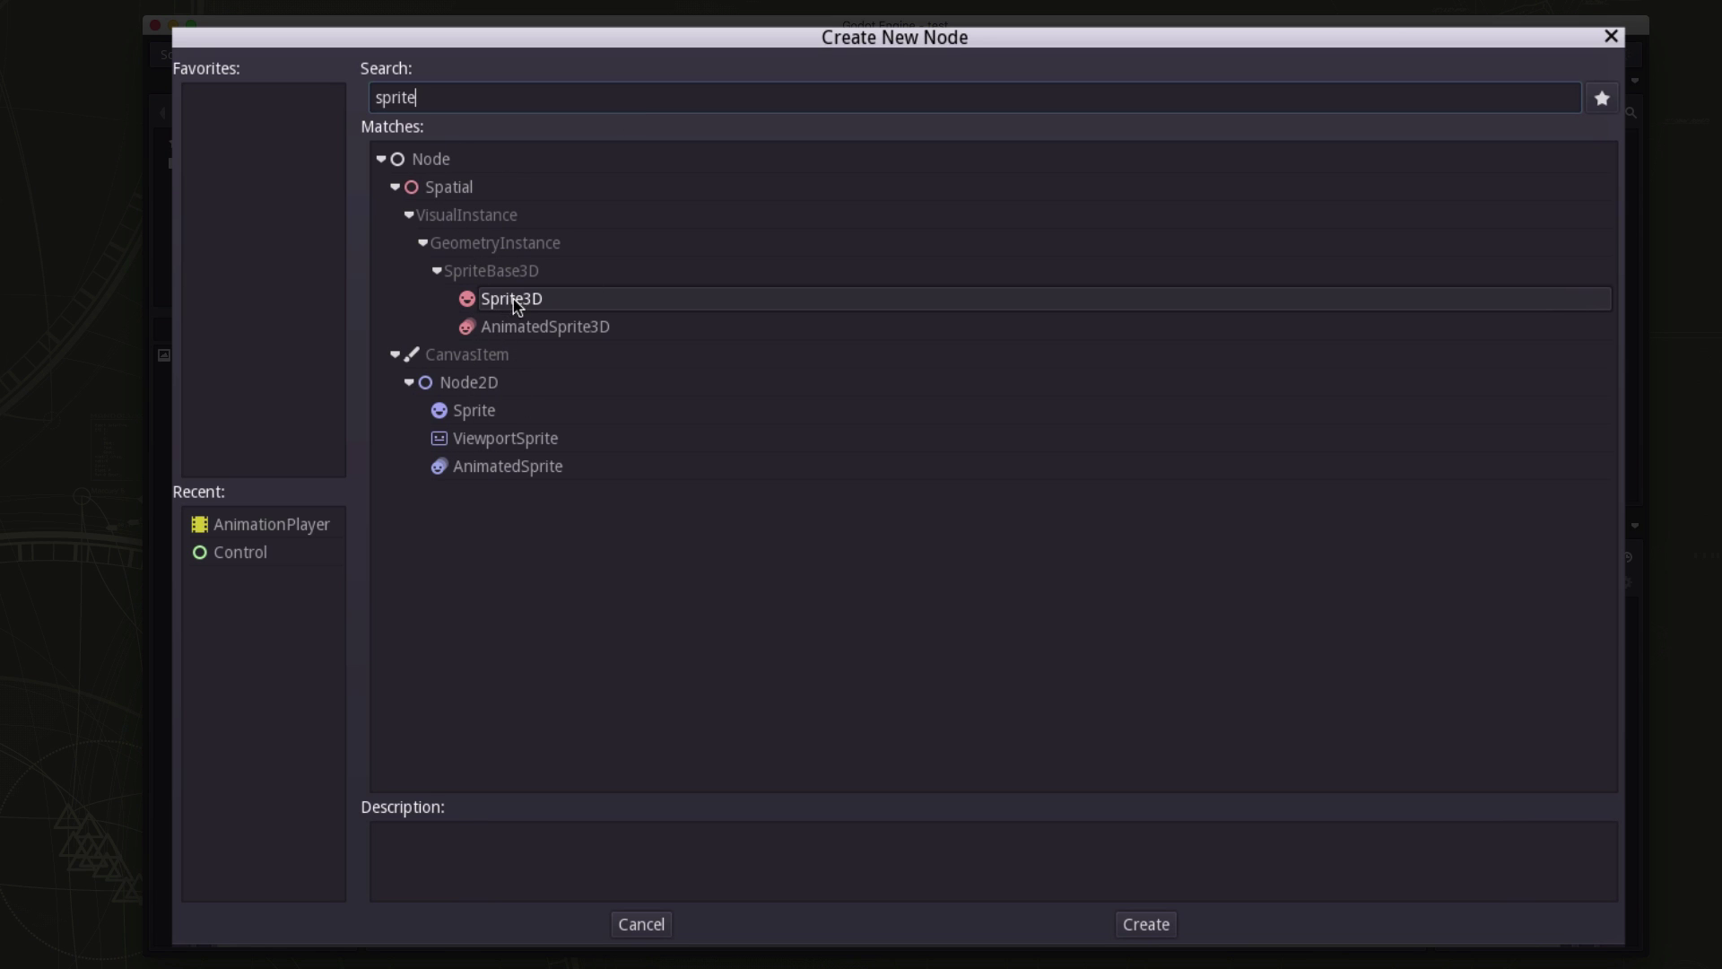
left_click(476, 414)
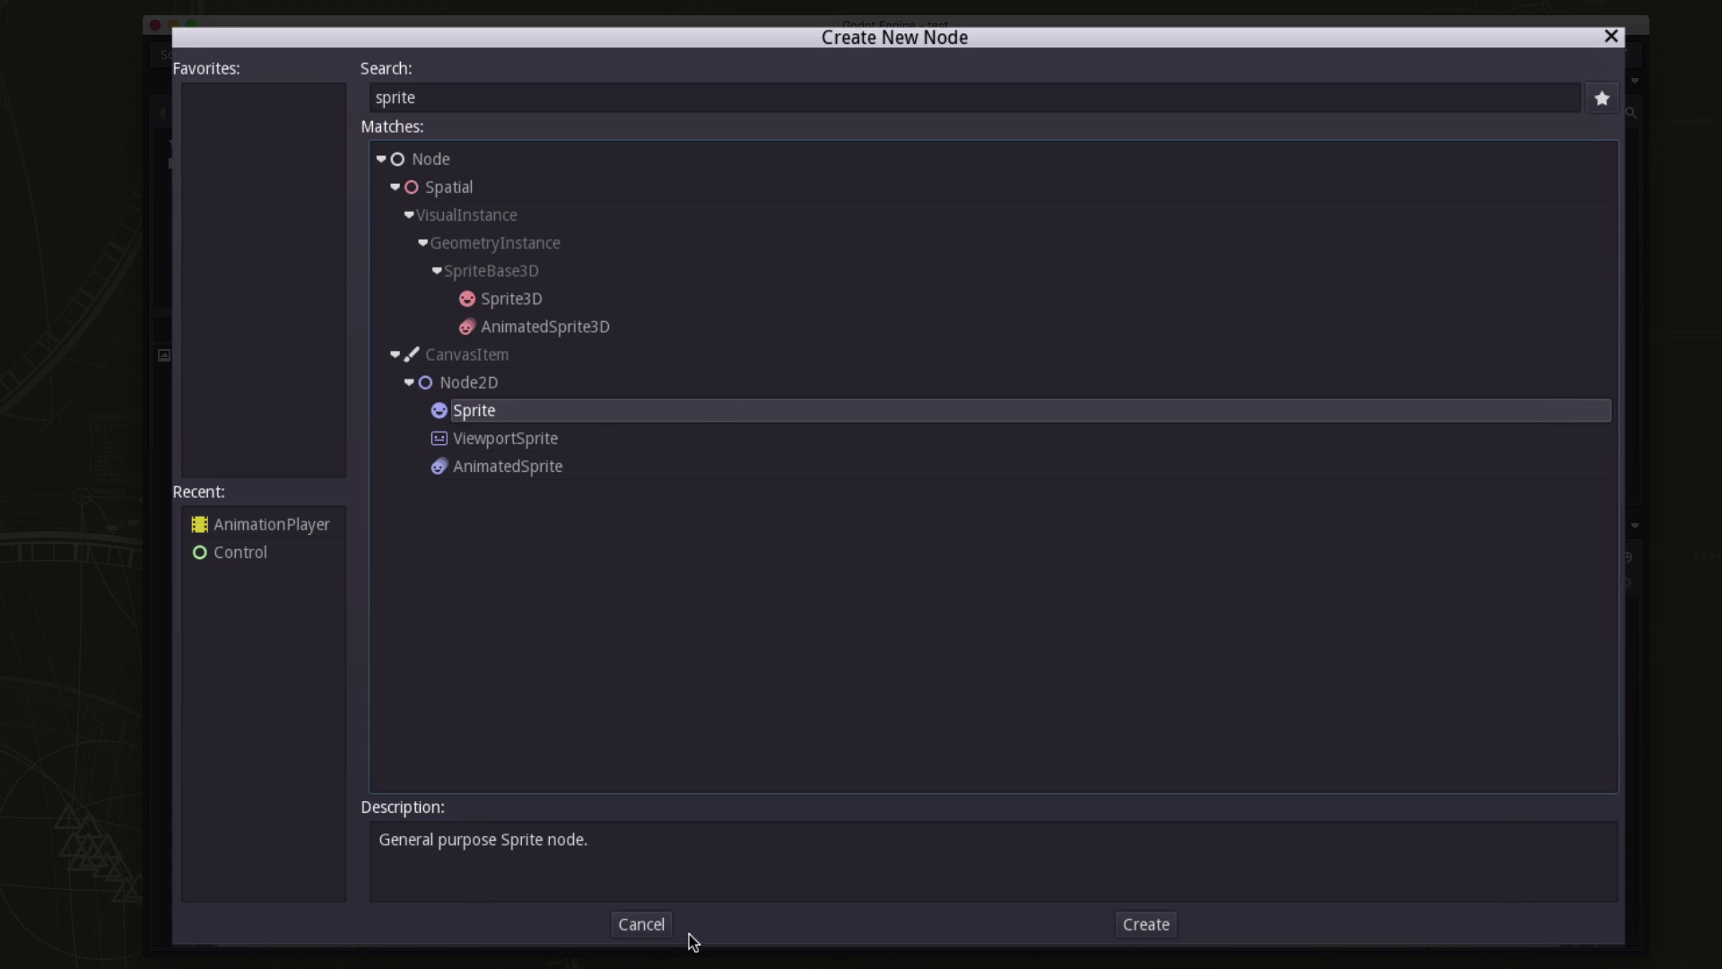
left_click(1145, 924)
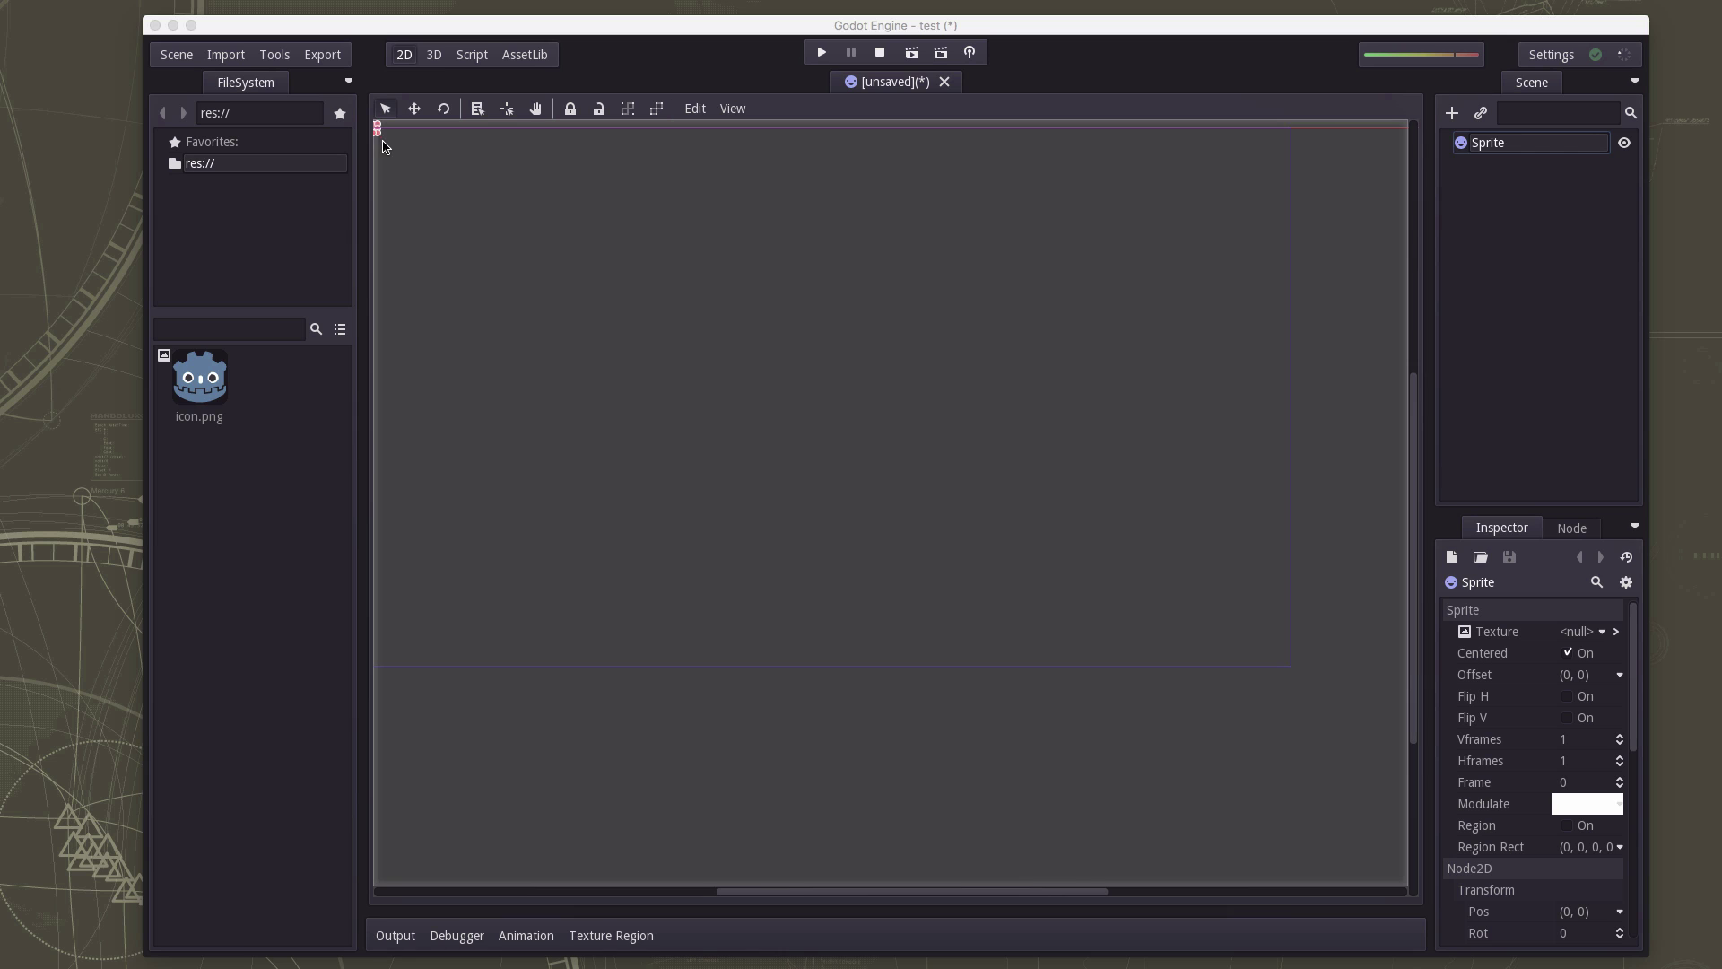
left_click(930, 893)
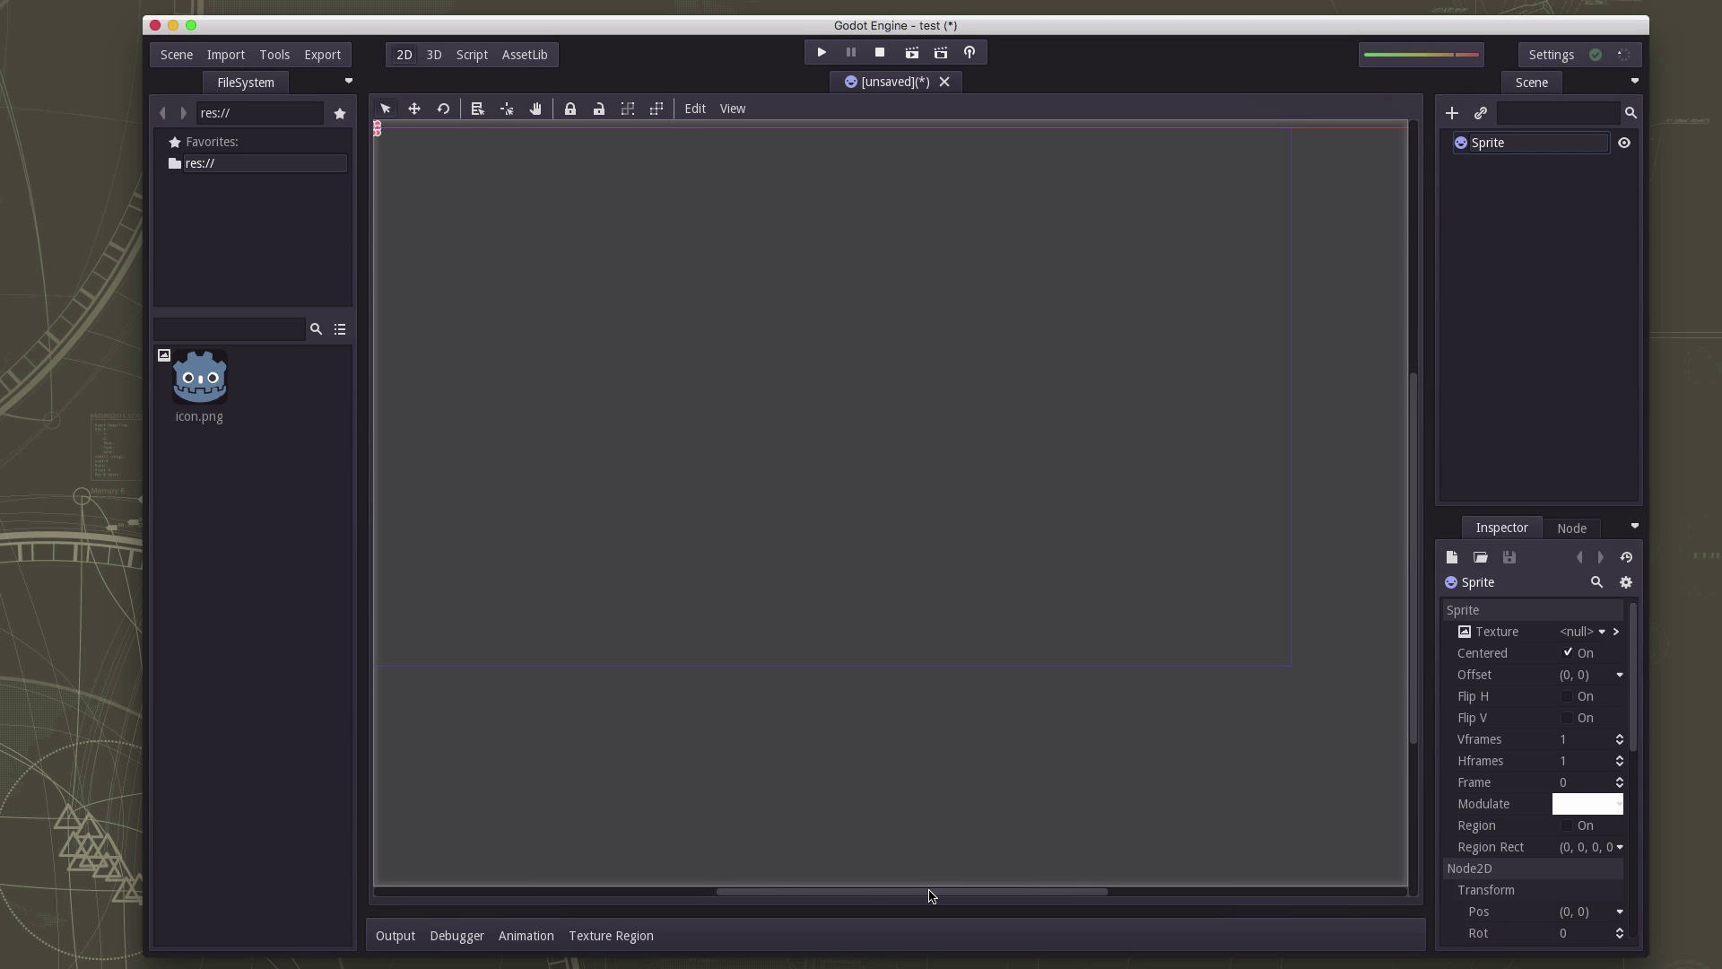
left_click_drag(922, 892, 861, 895)
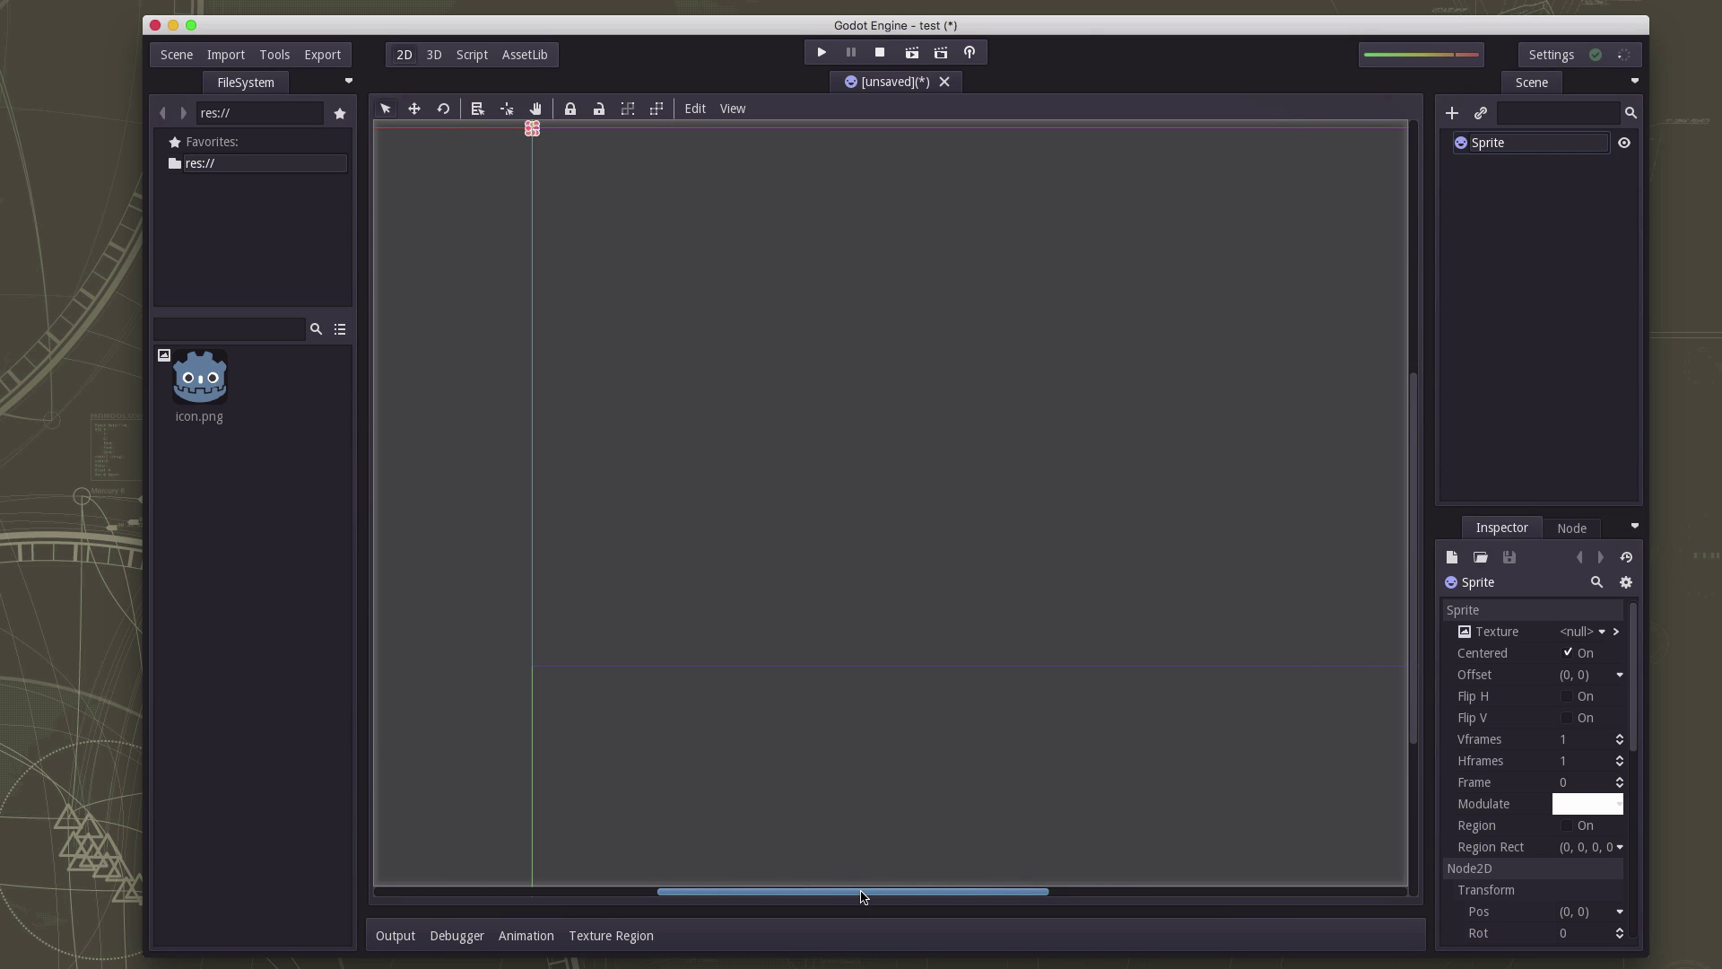
left_click_drag(1414, 554, 1416, 508)
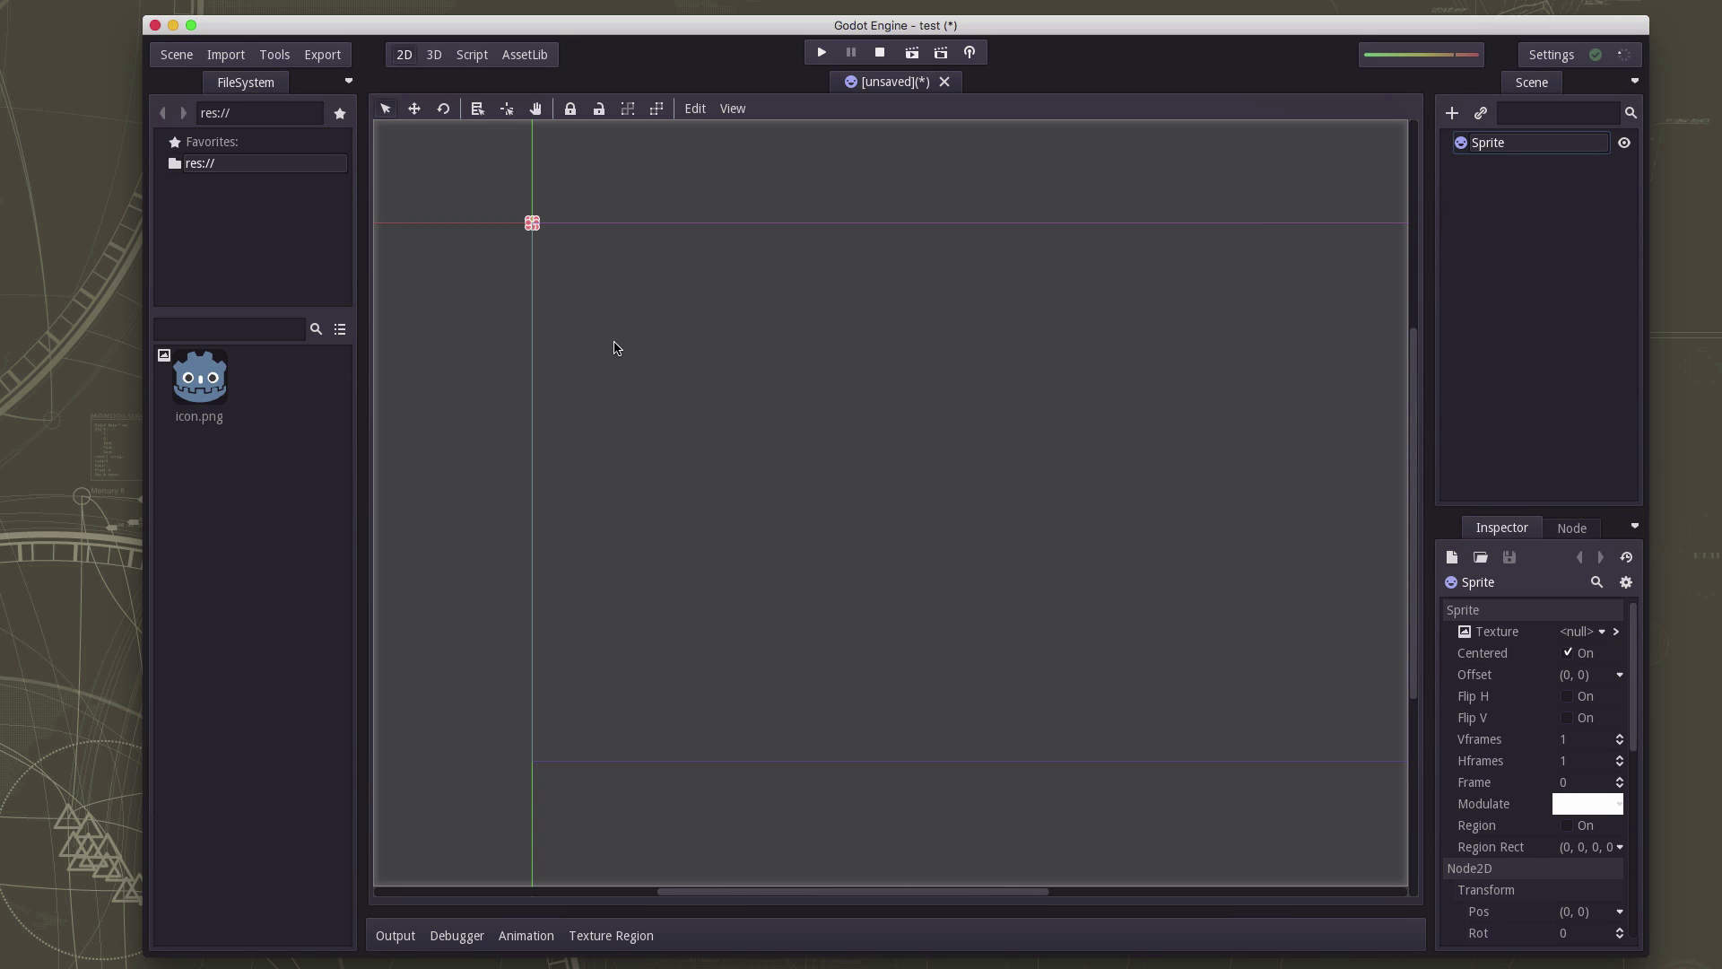
middle_click_drag(608, 341, 642, 446)
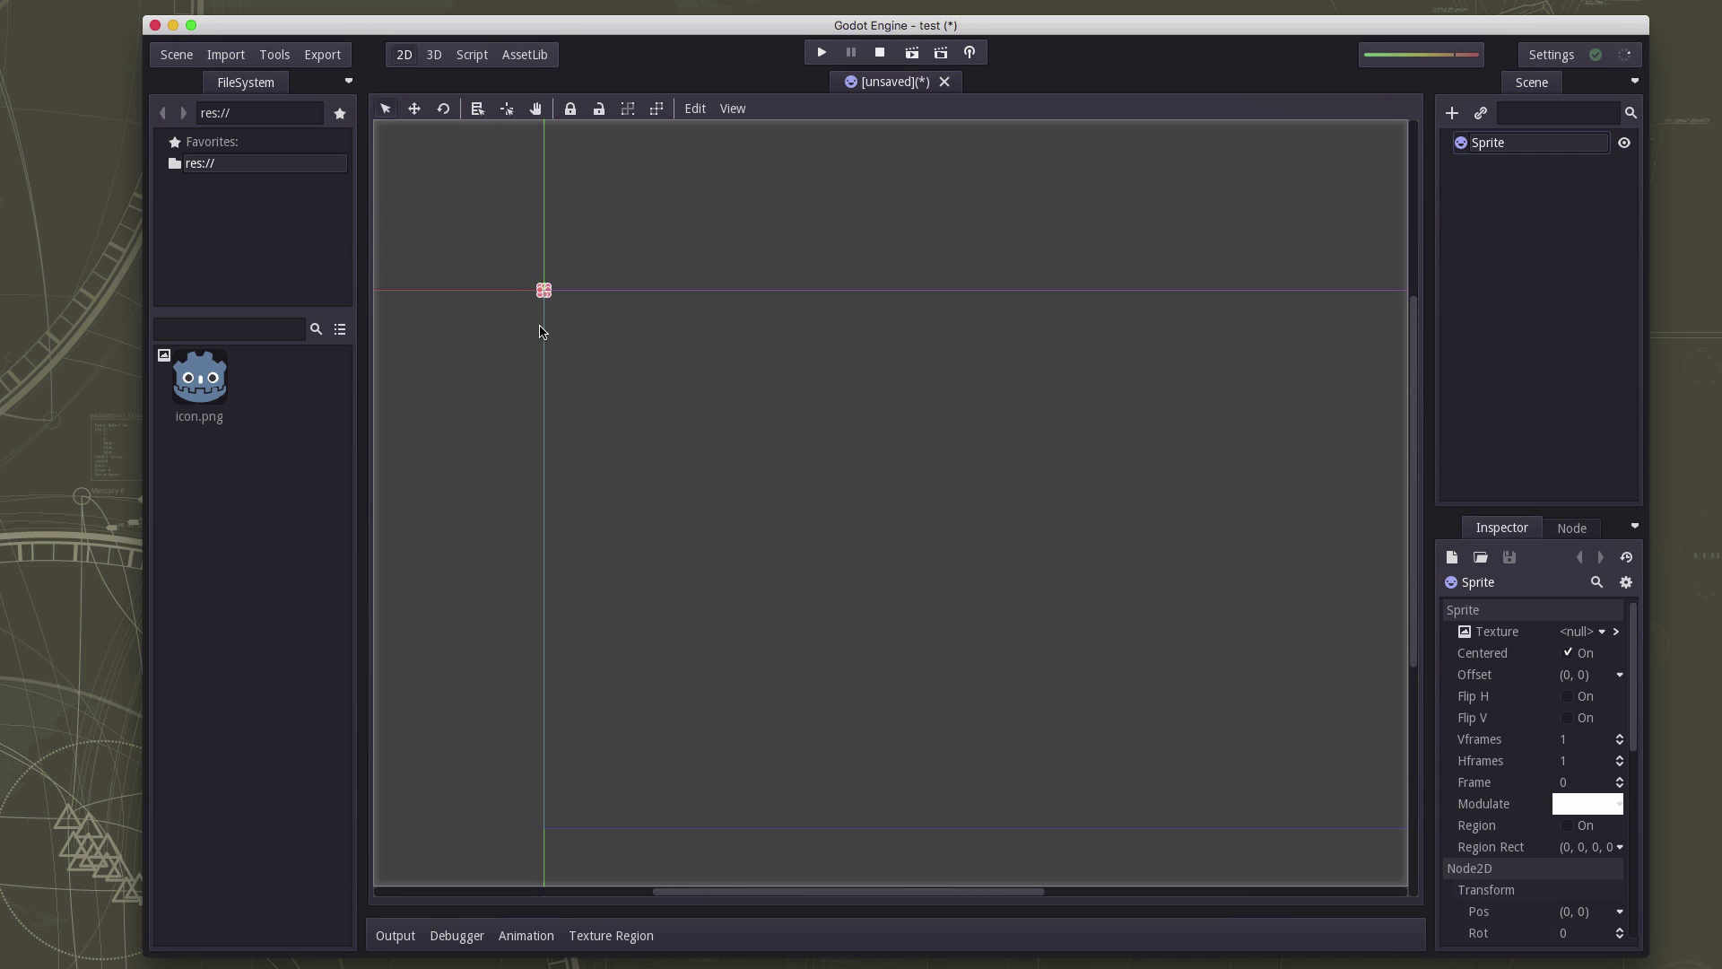
scroll(542, 331, "up", 5)
scroll(541, 331, "up", 3)
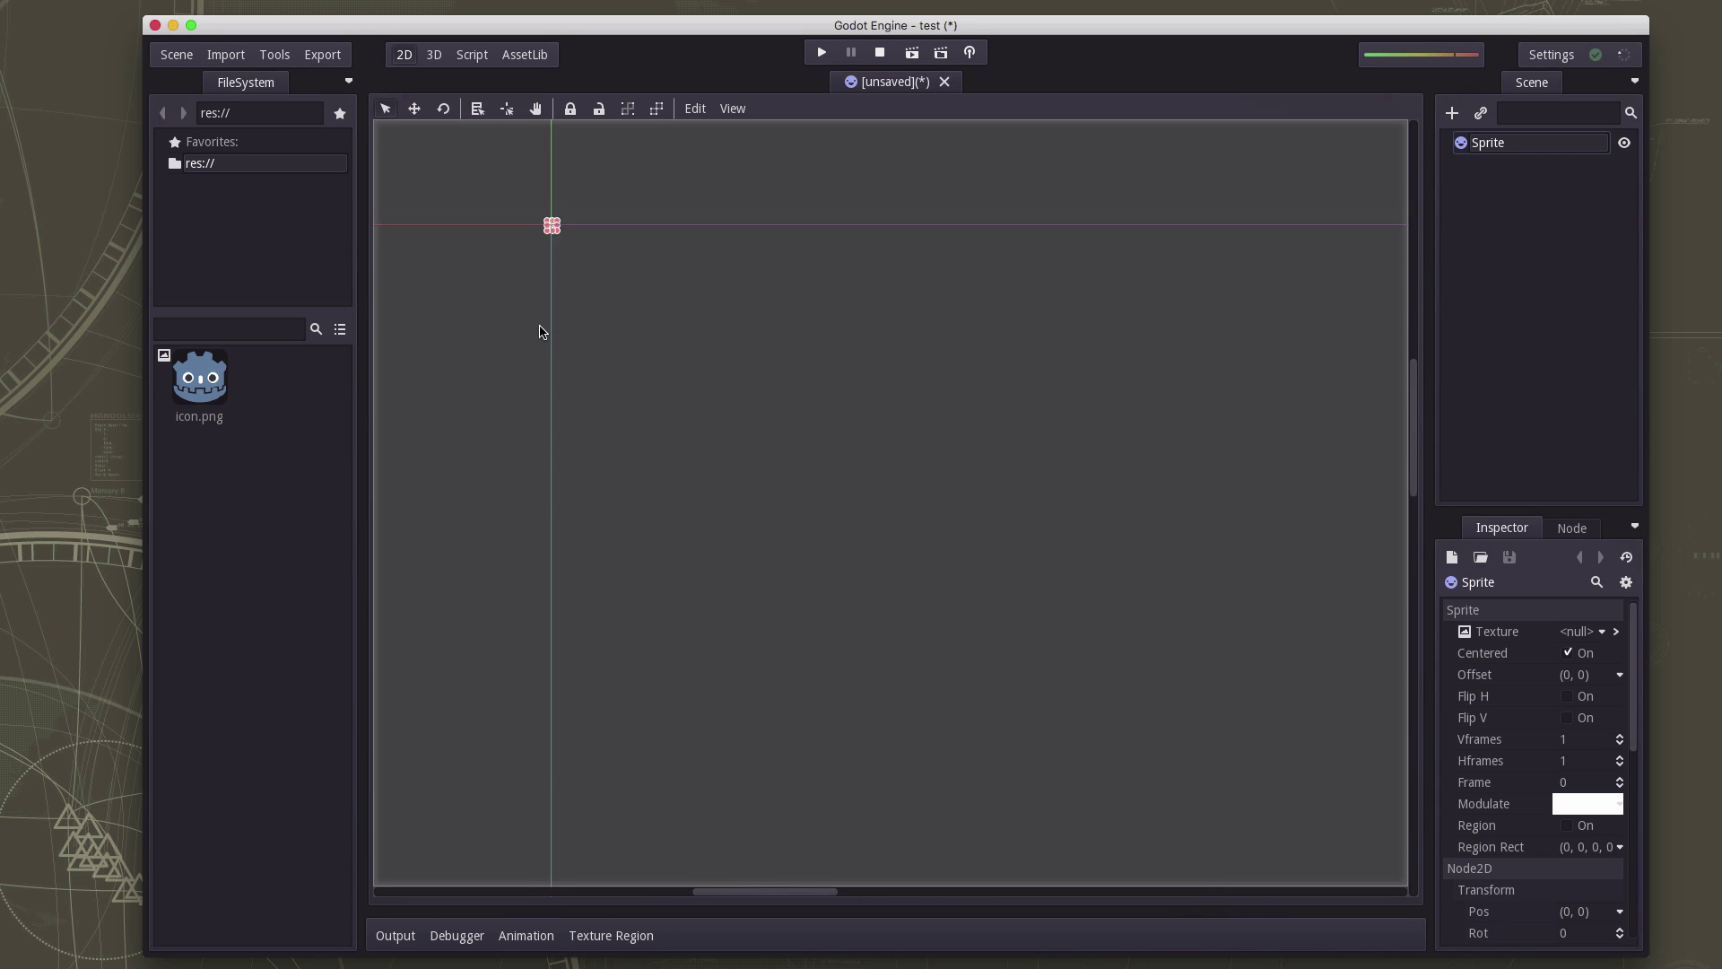
scroll(542, 331, "down", 8)
scroll(540, 331, "up", 8)
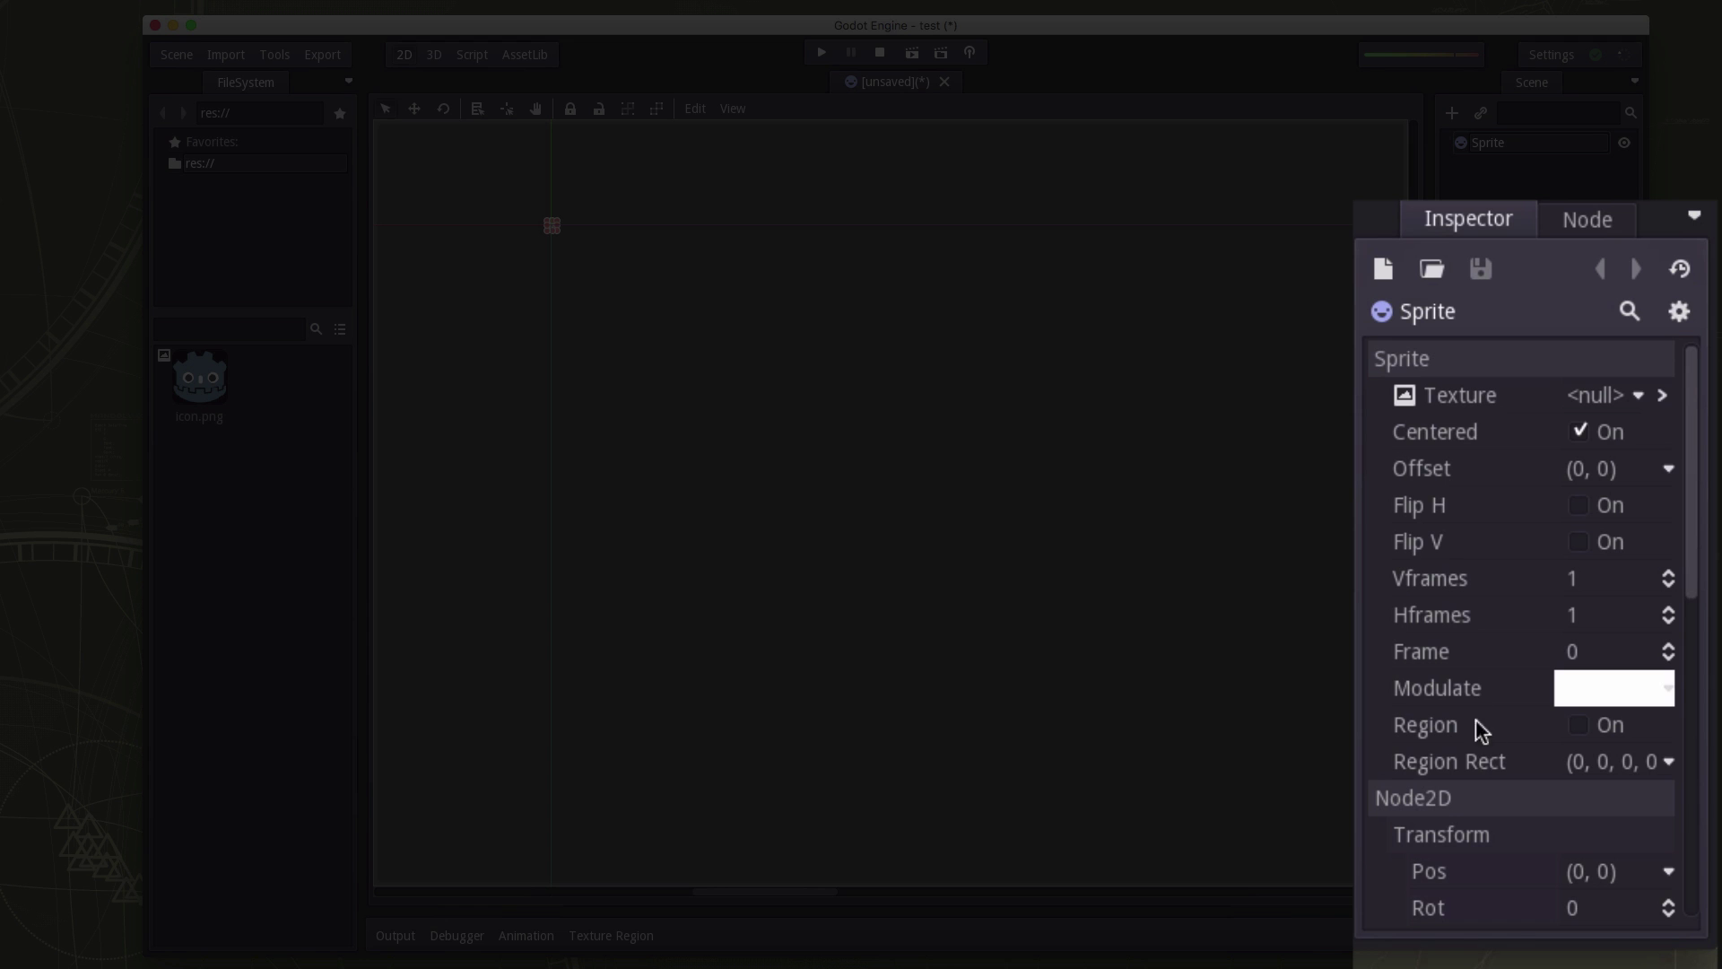
left_click_drag(1695, 522, 1693, 475)
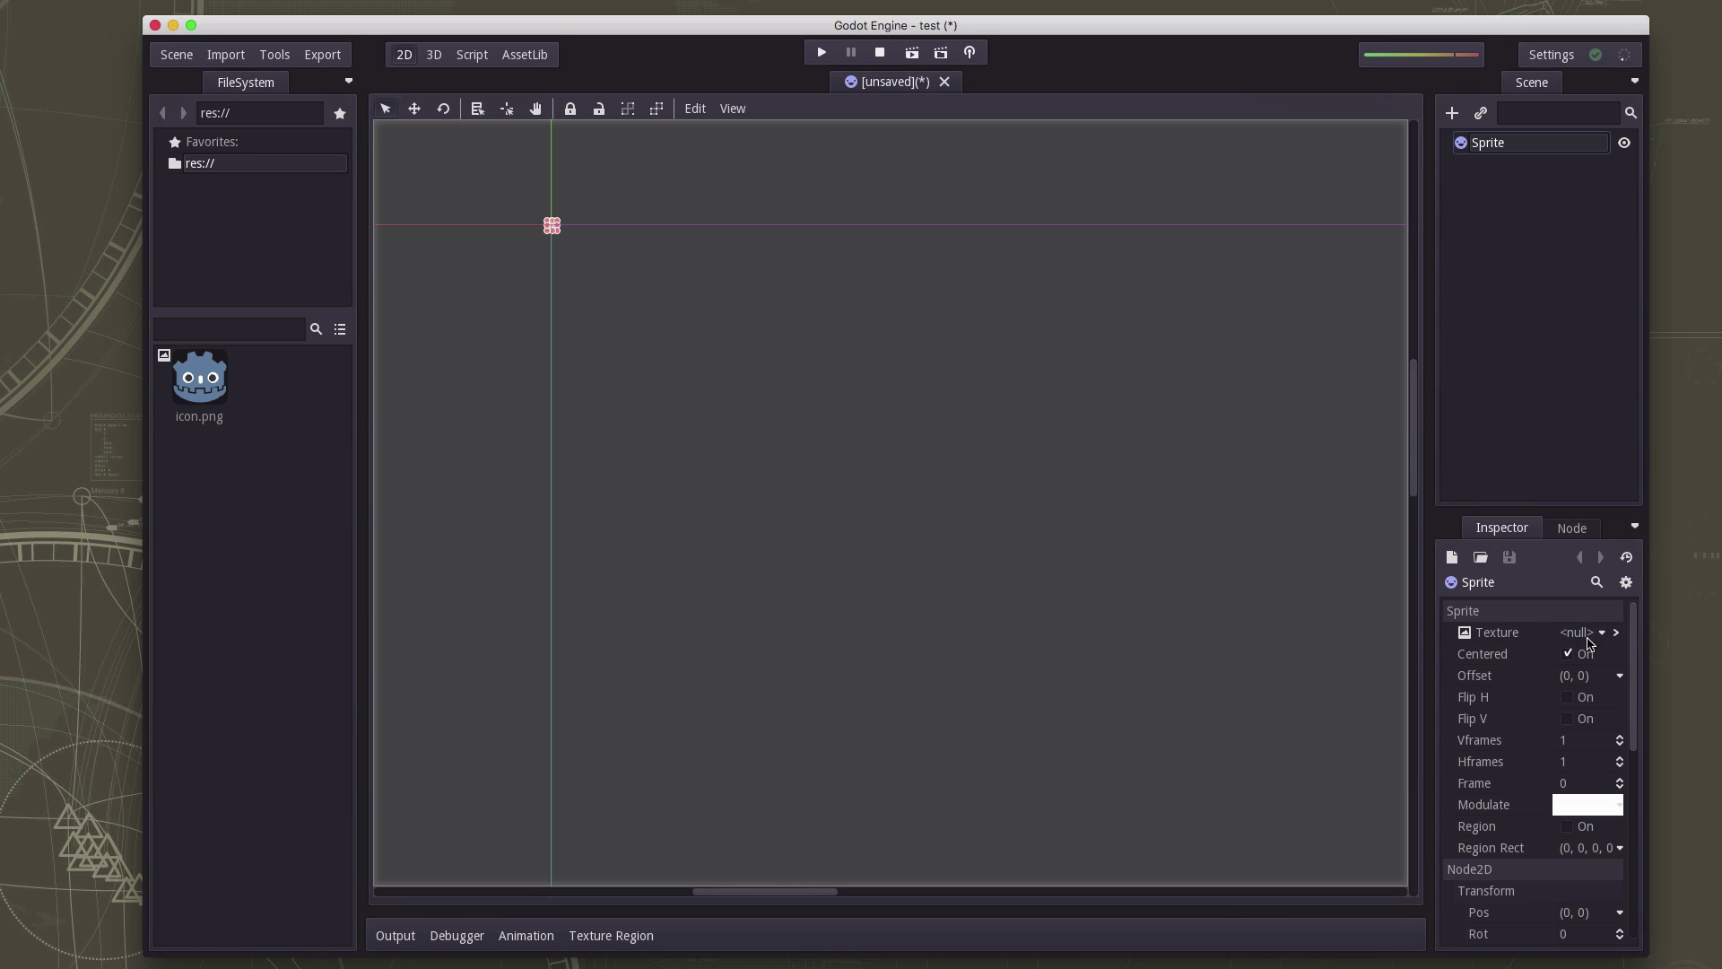
left_click(1602, 633)
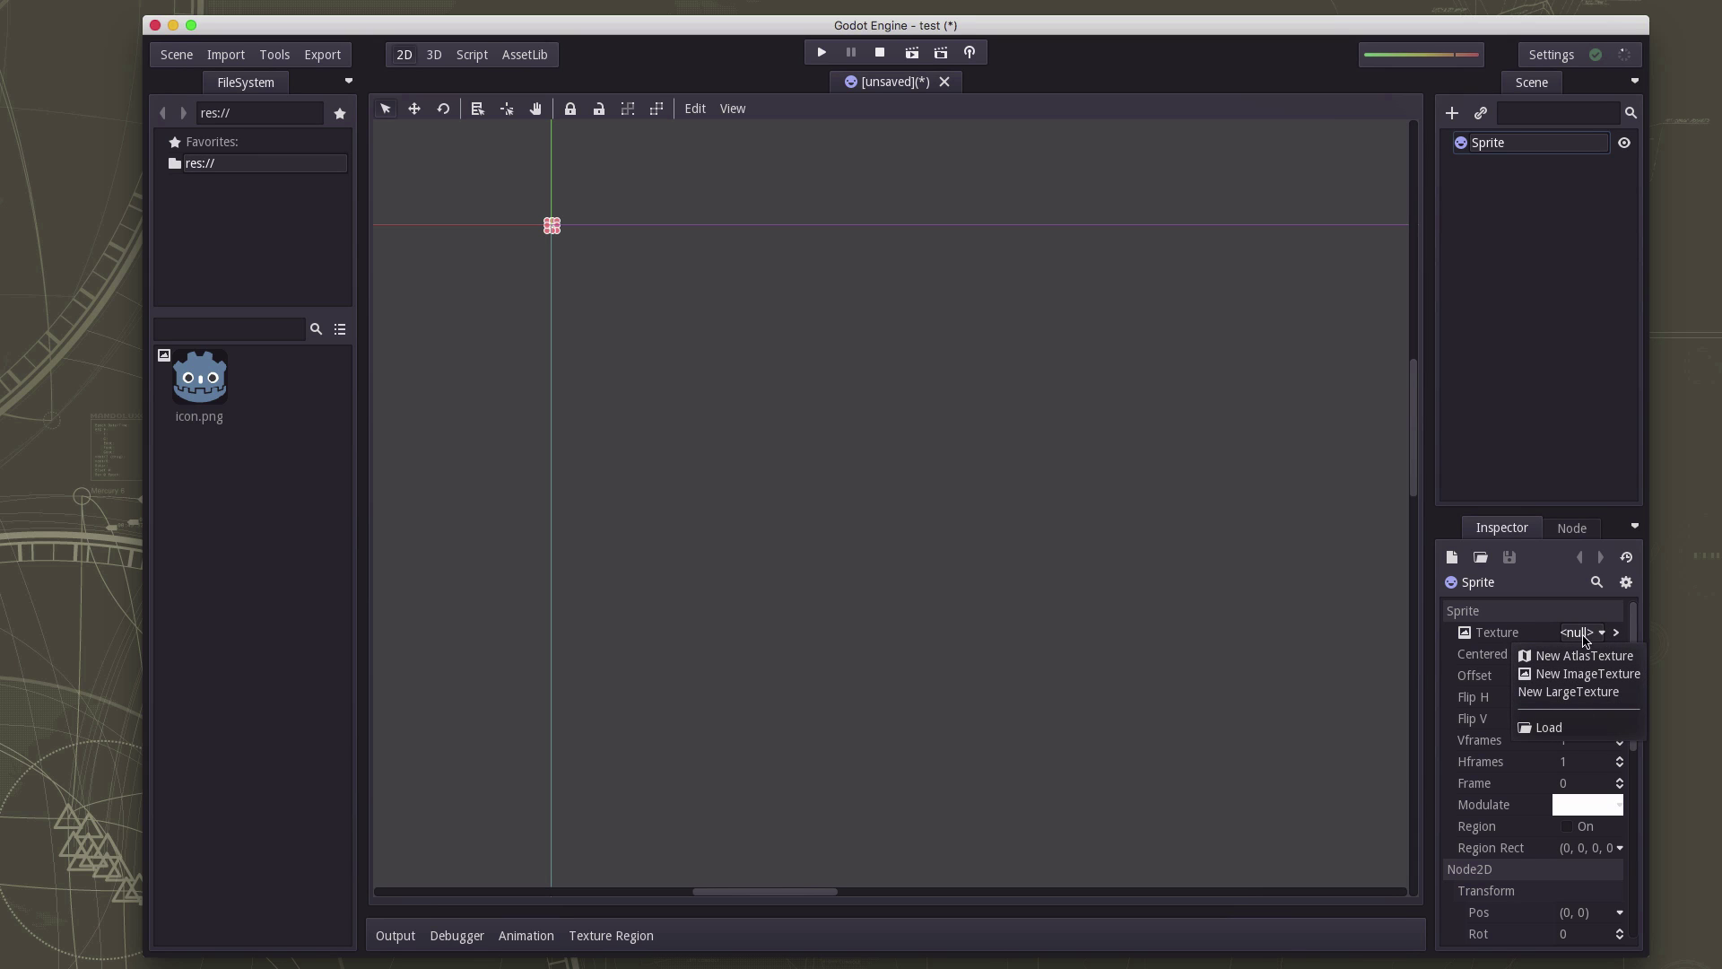
left_click(1583, 636)
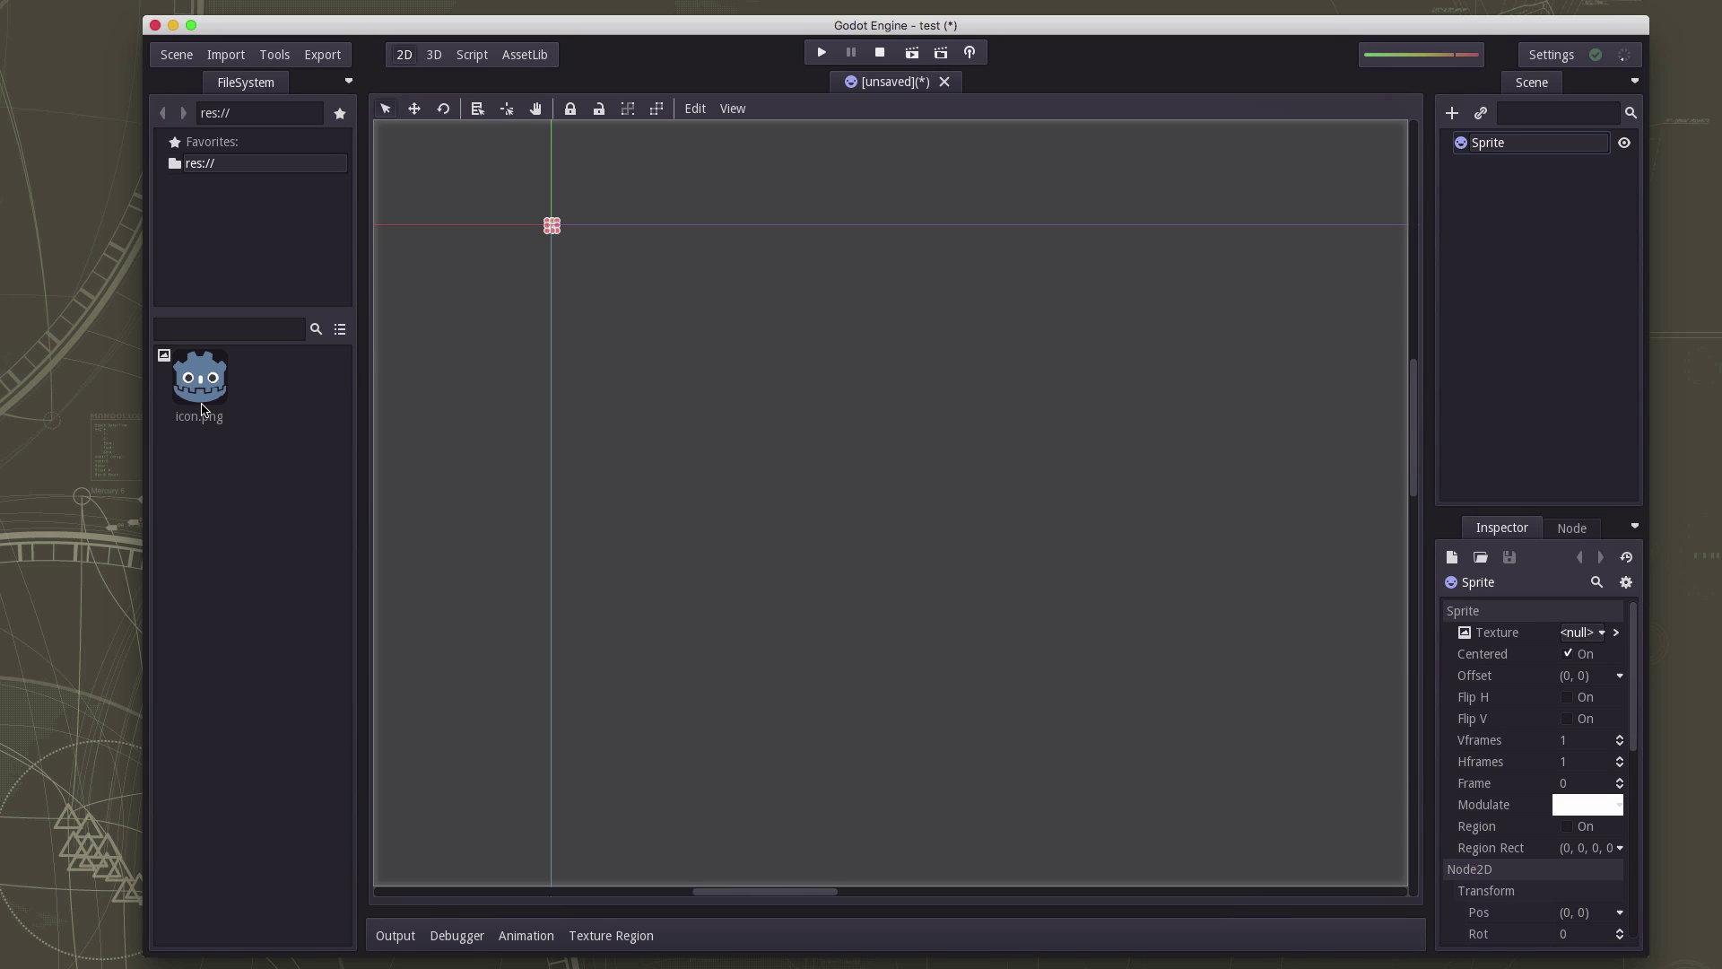
Step: Drag icon.png from the FileSystem dock onto the viewport as the Sprite's texture
left_click_drag(199, 387, 1579, 630)
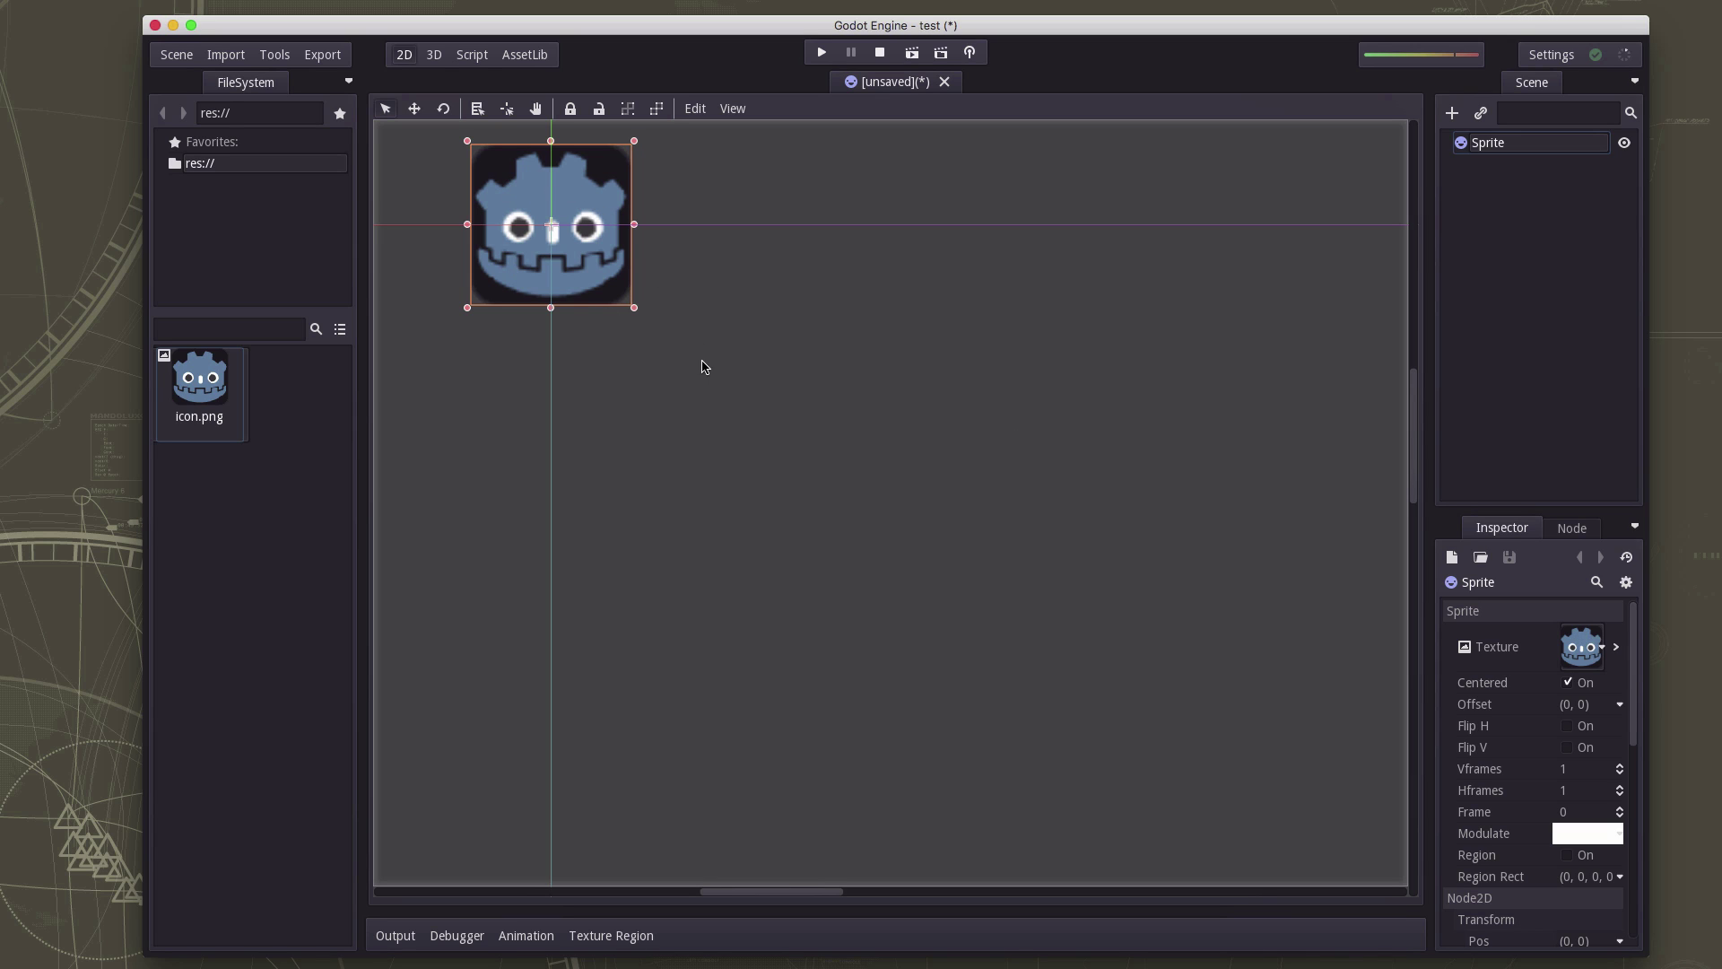
scroll(727, 388, "down", 4)
middle_click_drag(758, 380, 894, 442)
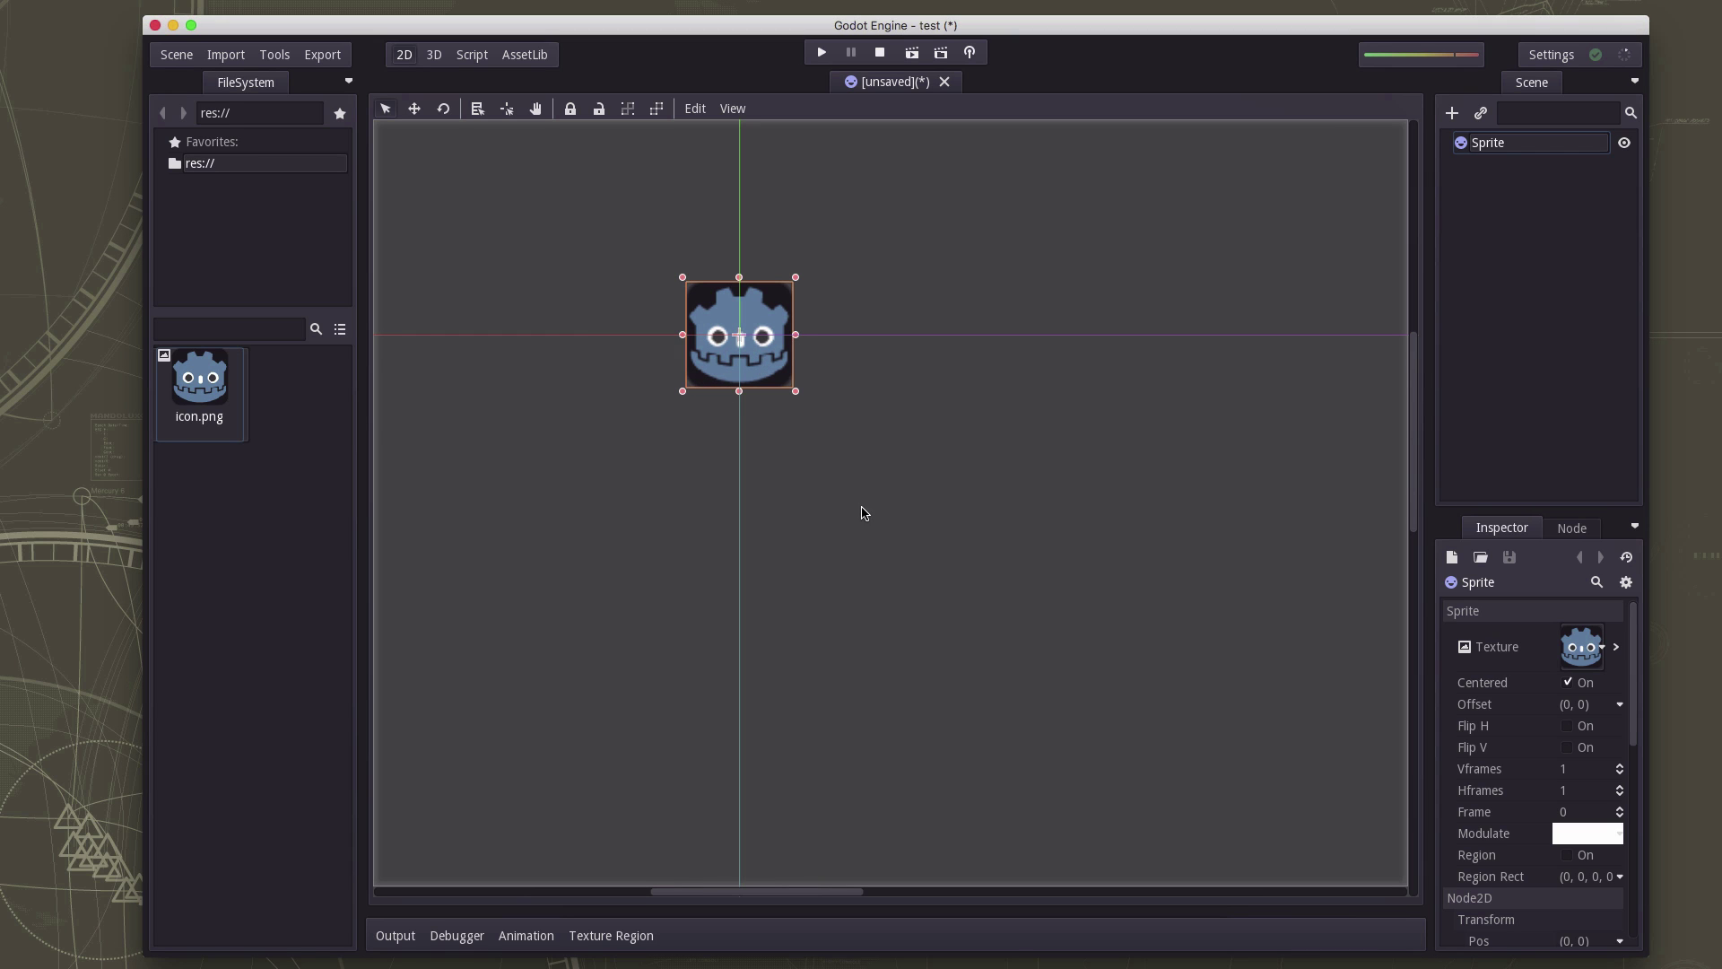
Step: Move the icon sprite into the centre of the game viewport rectangle
left_click_drag(760, 345, 1097, 585)
middle_click_drag(1192, 564, 876, 343)
scroll(819, 327, "down", 5)
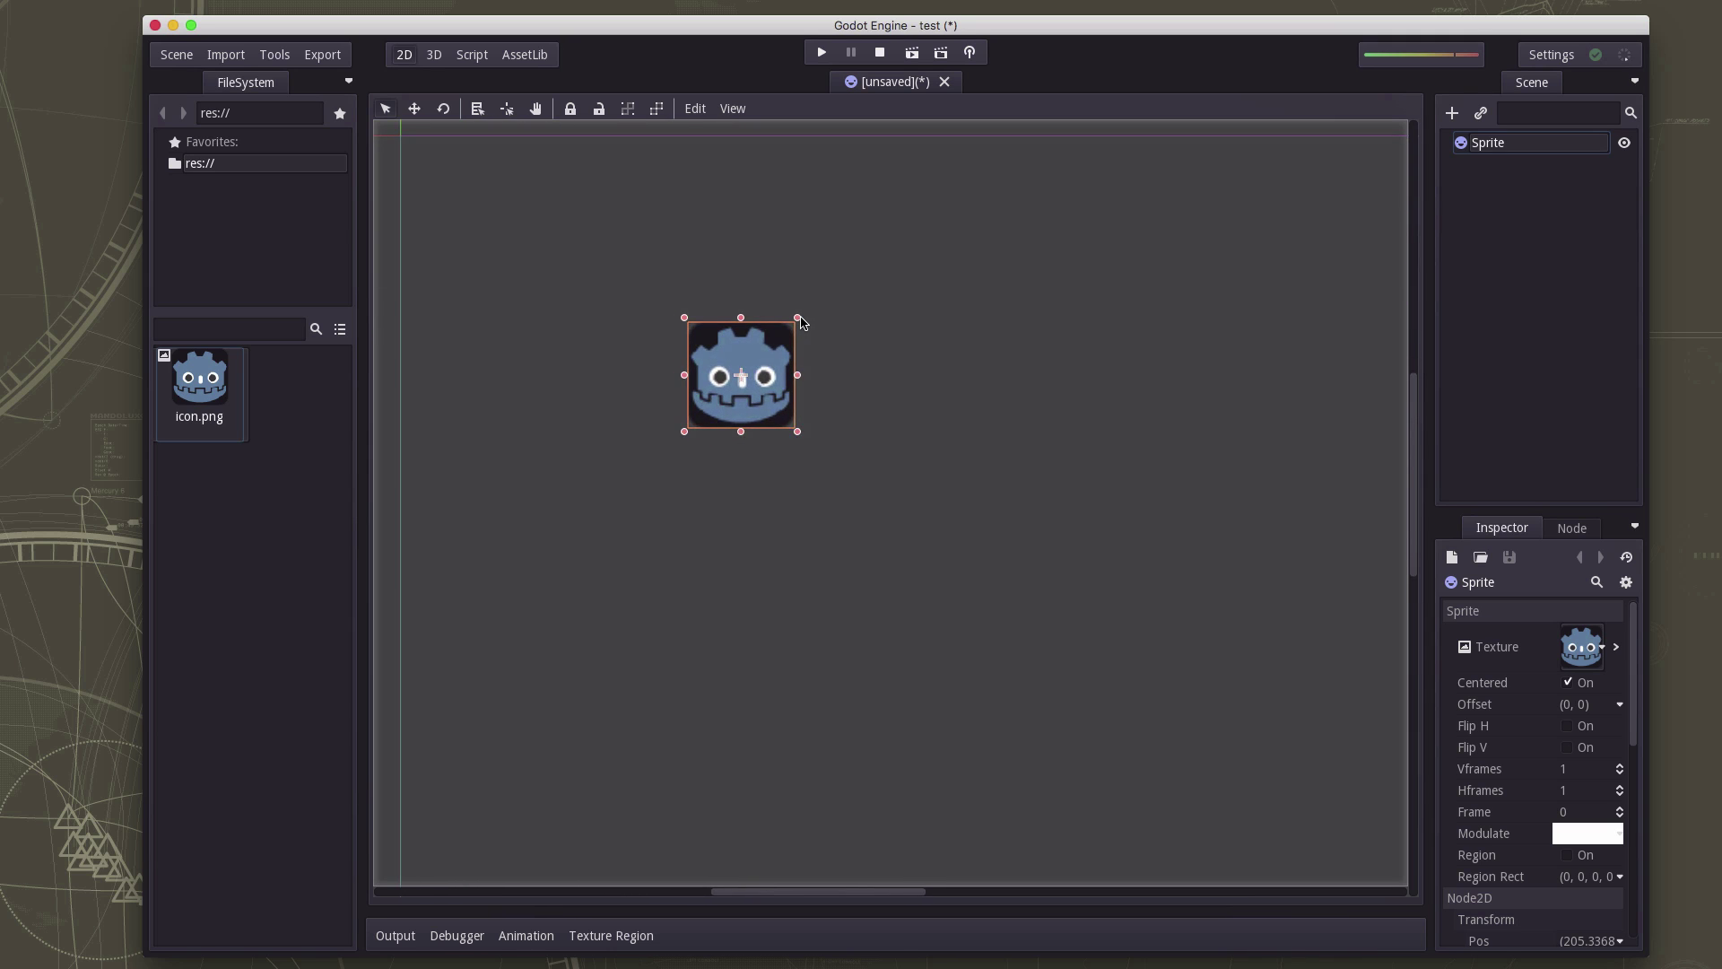
scroll(805, 333, "down", 3)
middle_click_drag(929, 395, 803, 381)
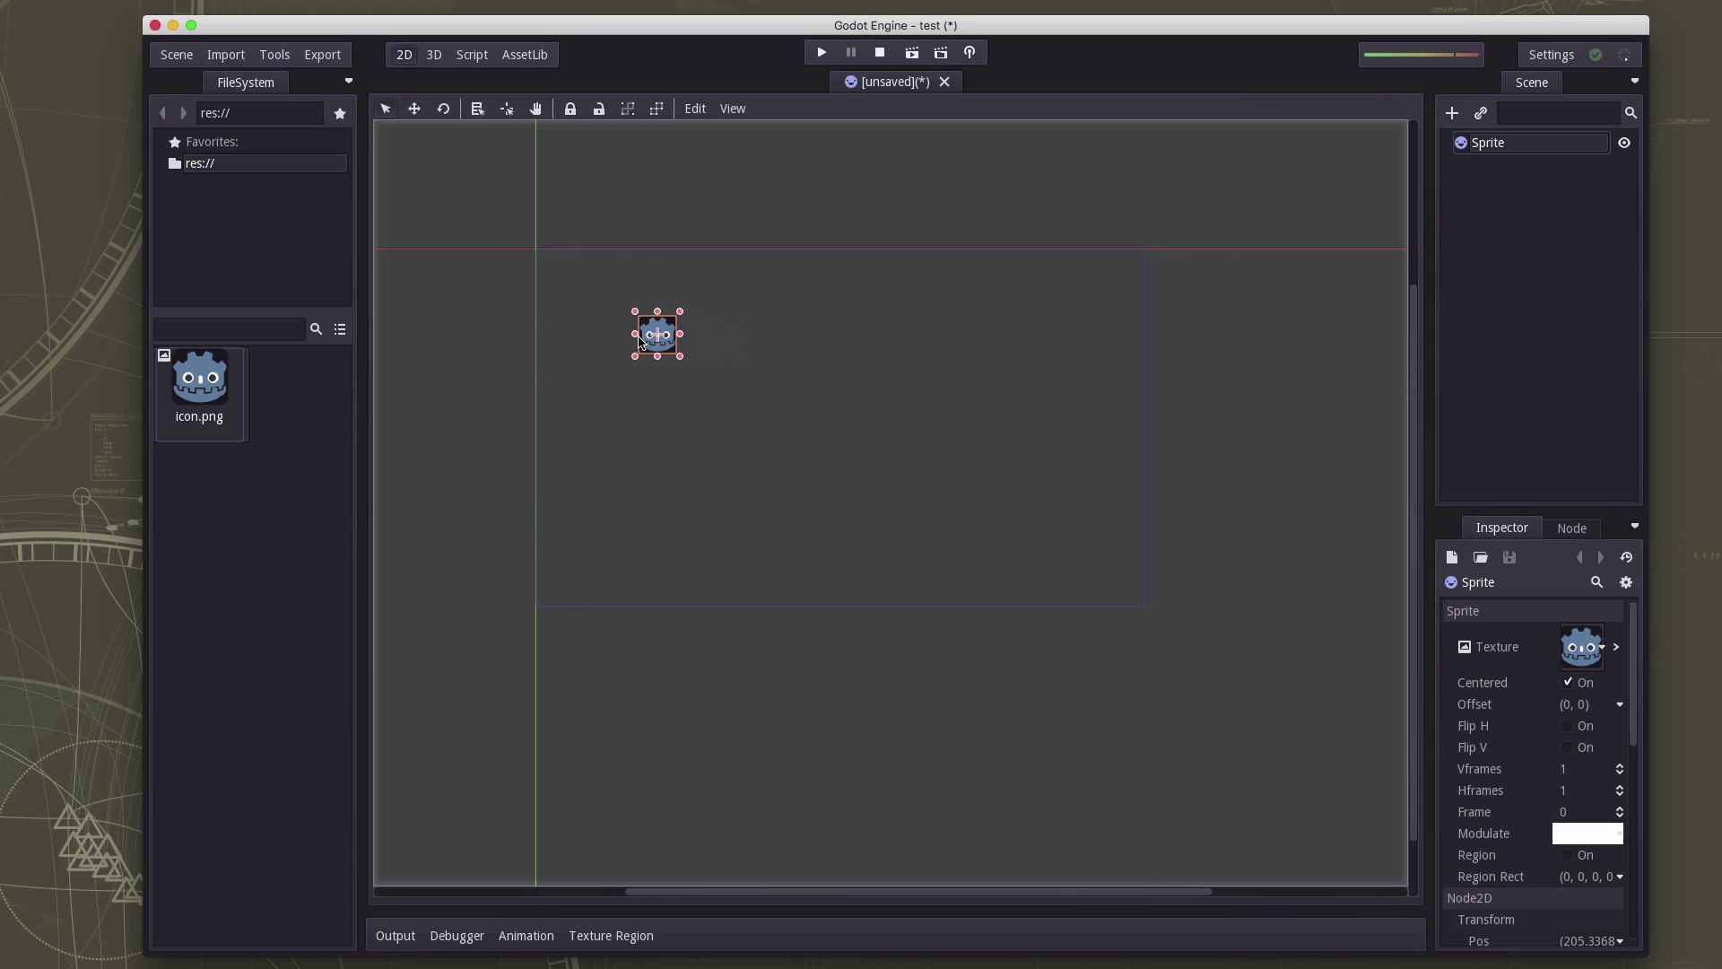
left_click_drag(639, 342, 839, 449)
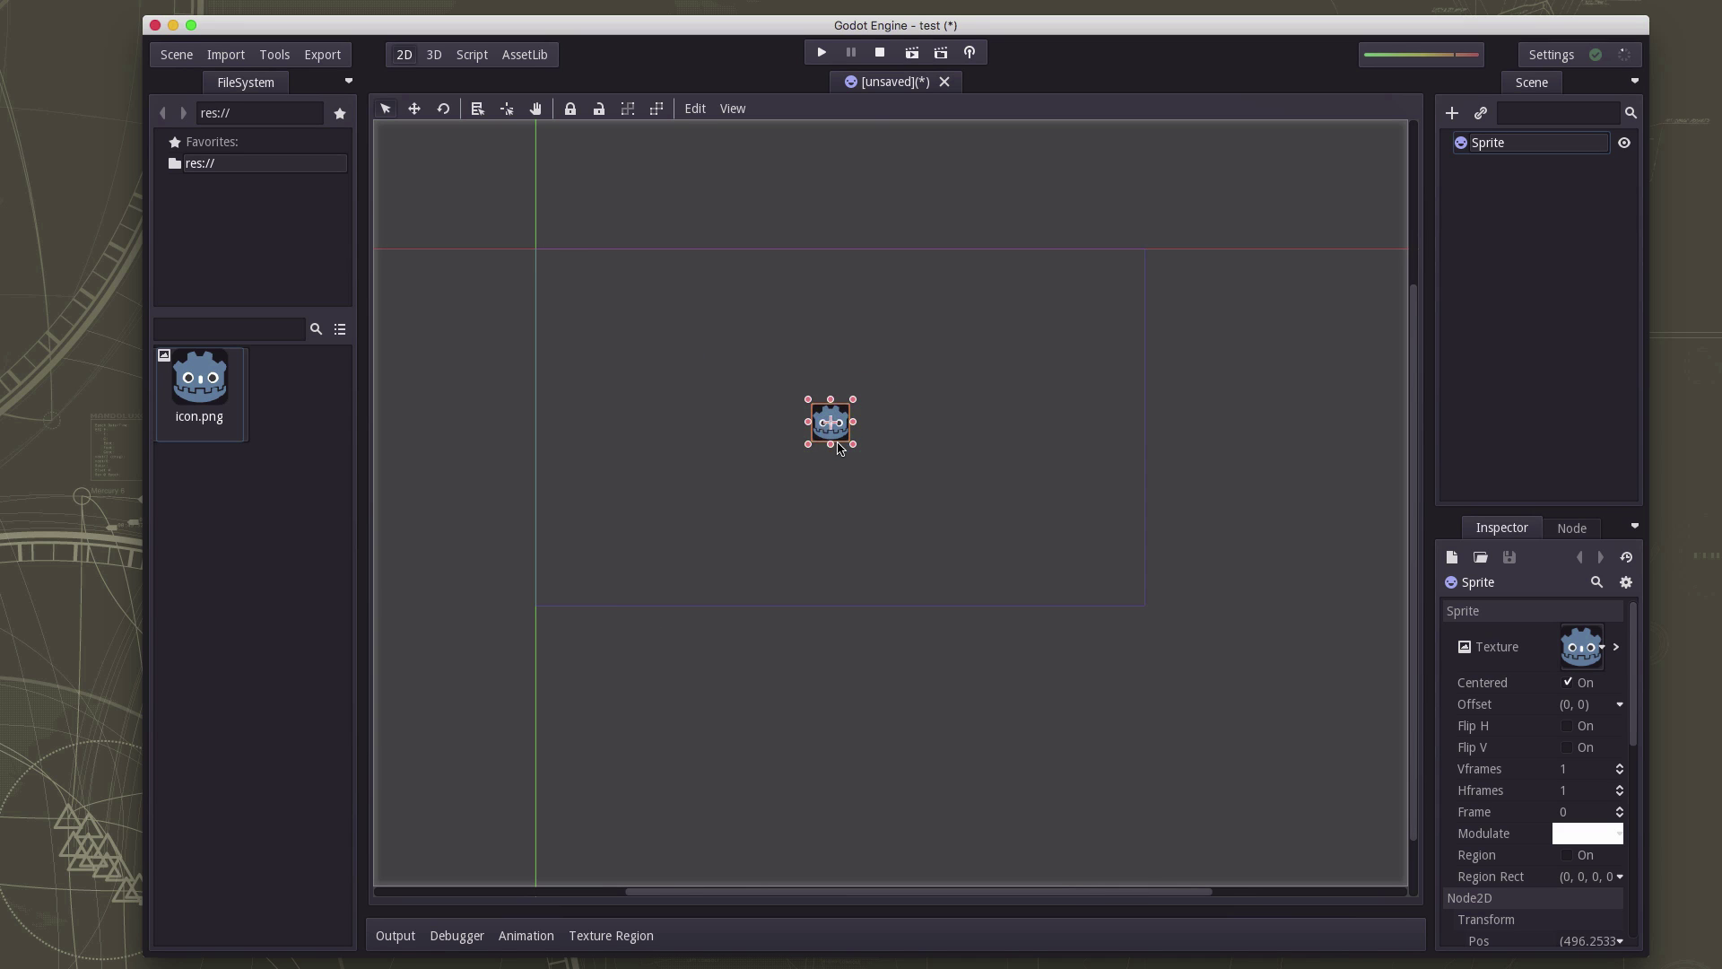
scroll(754, 341, "up", 3)
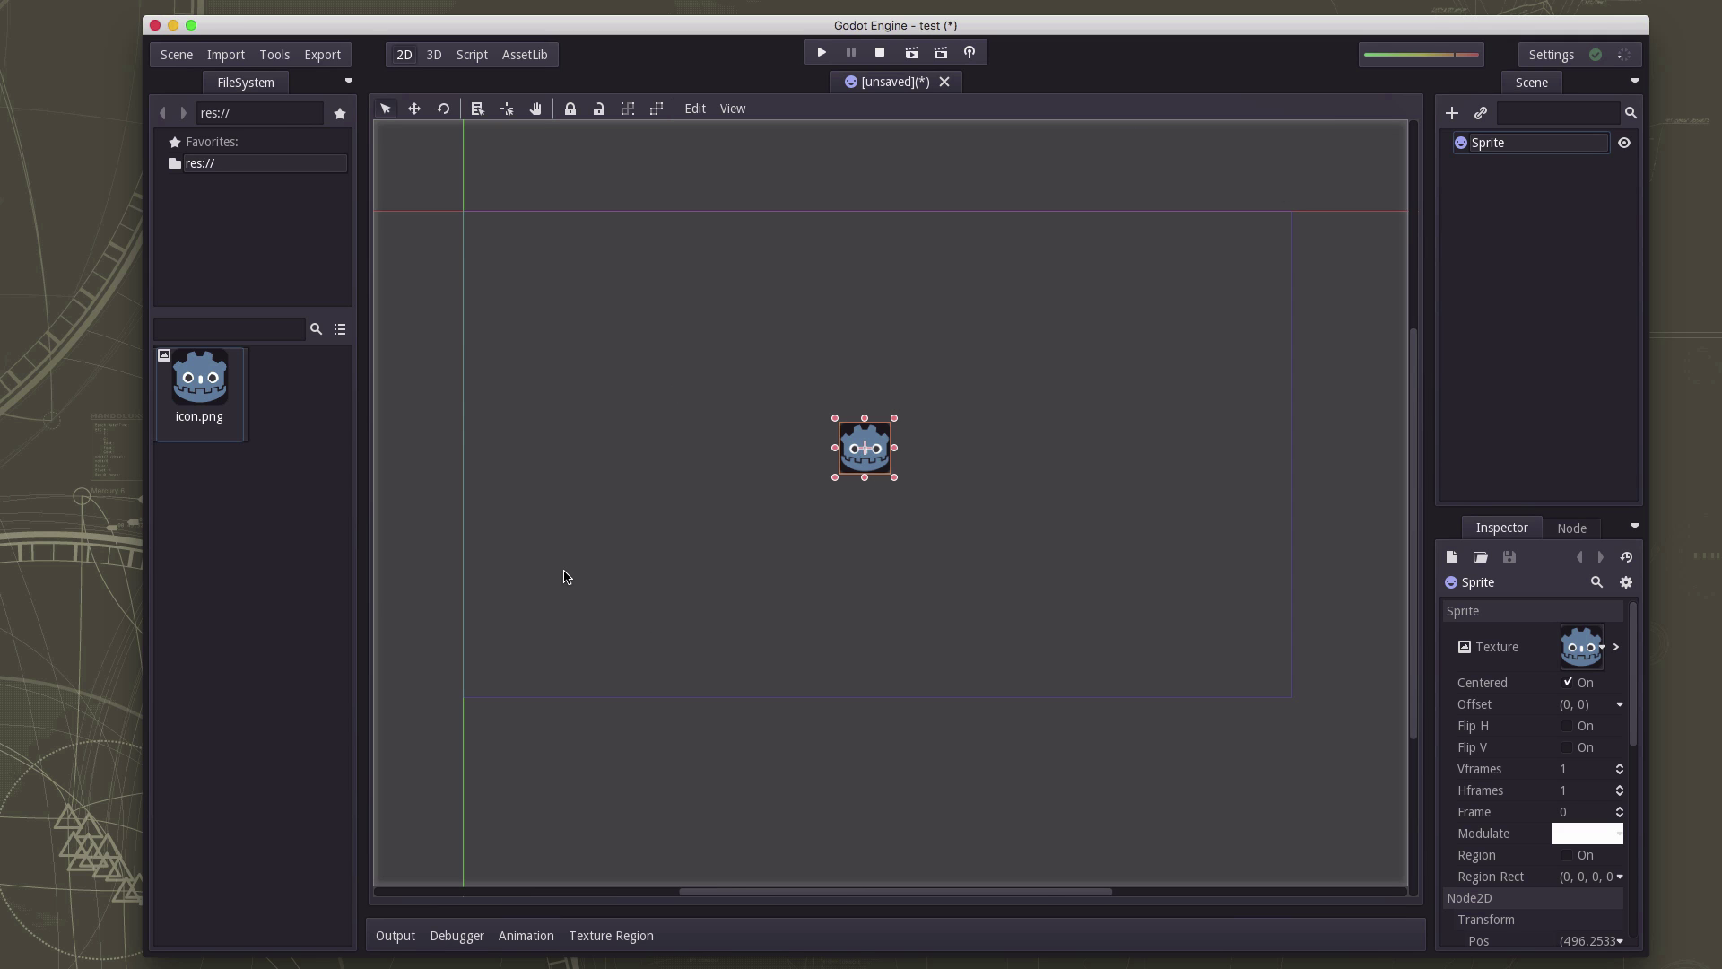
Step: Save the scene from the Scene menu as Sprite.tscn in res://
left_click(179, 56)
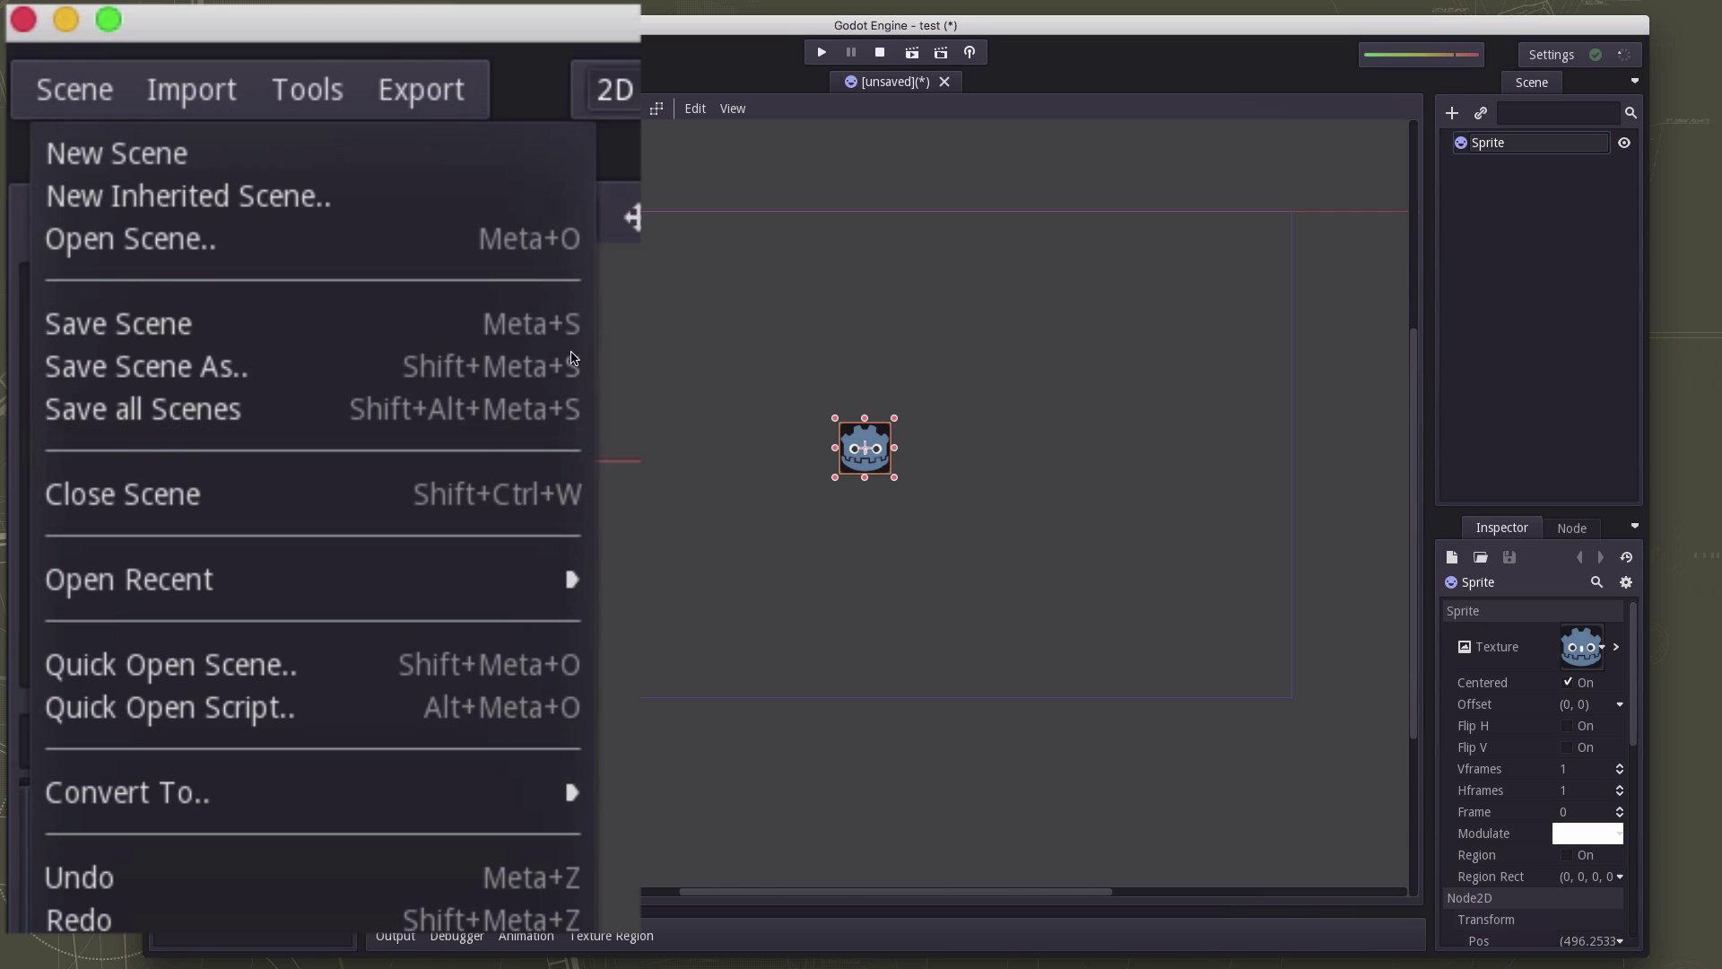
left_click(644, 348)
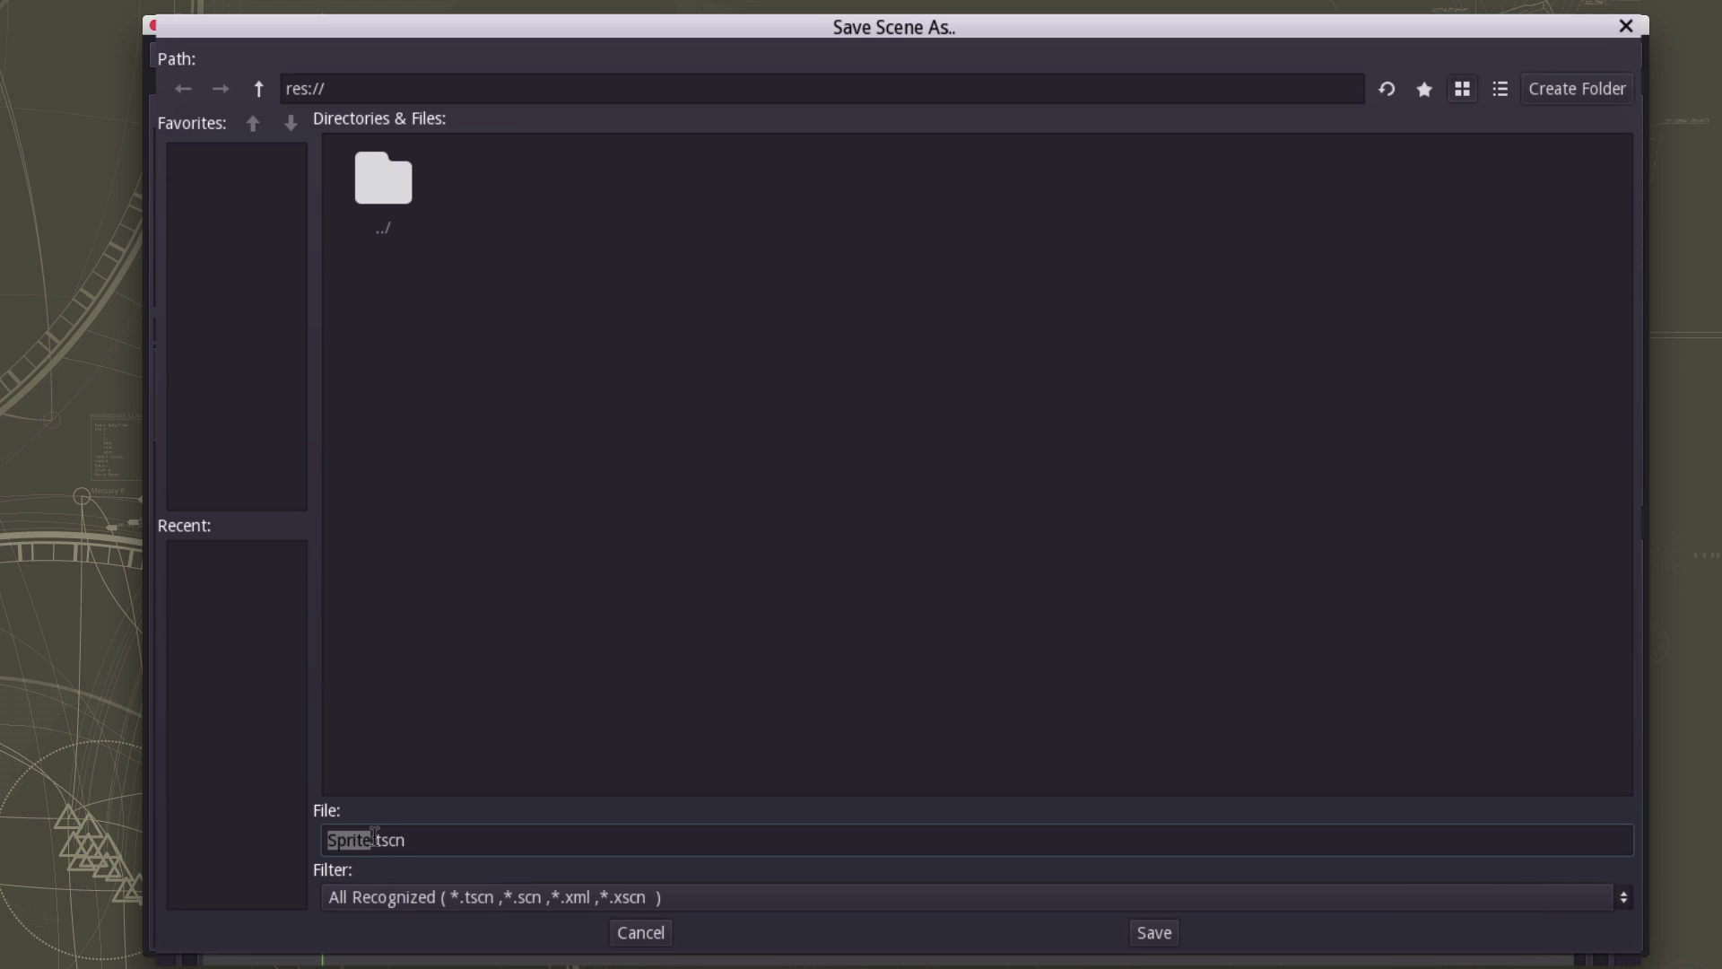
left_click_drag(375, 836, 423, 839)
left_click(423, 839)
left_click(1154, 933)
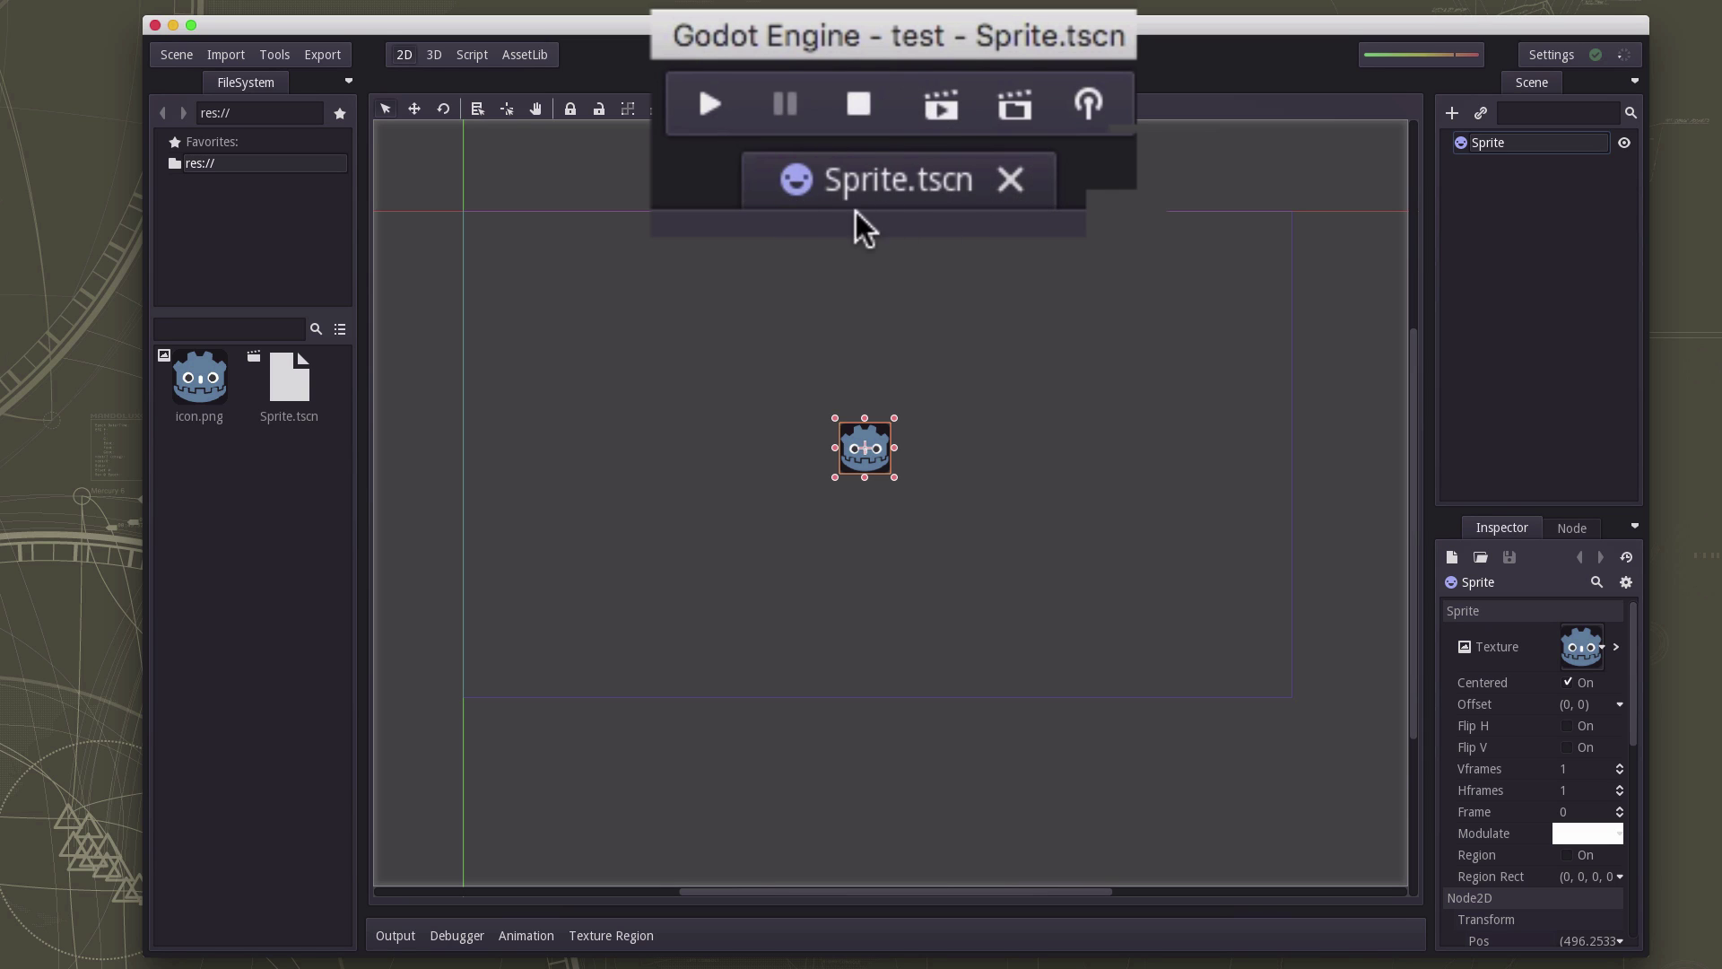
Step: Play the Sprite.tscn scene to show the icon in the game window
left_click(940, 106)
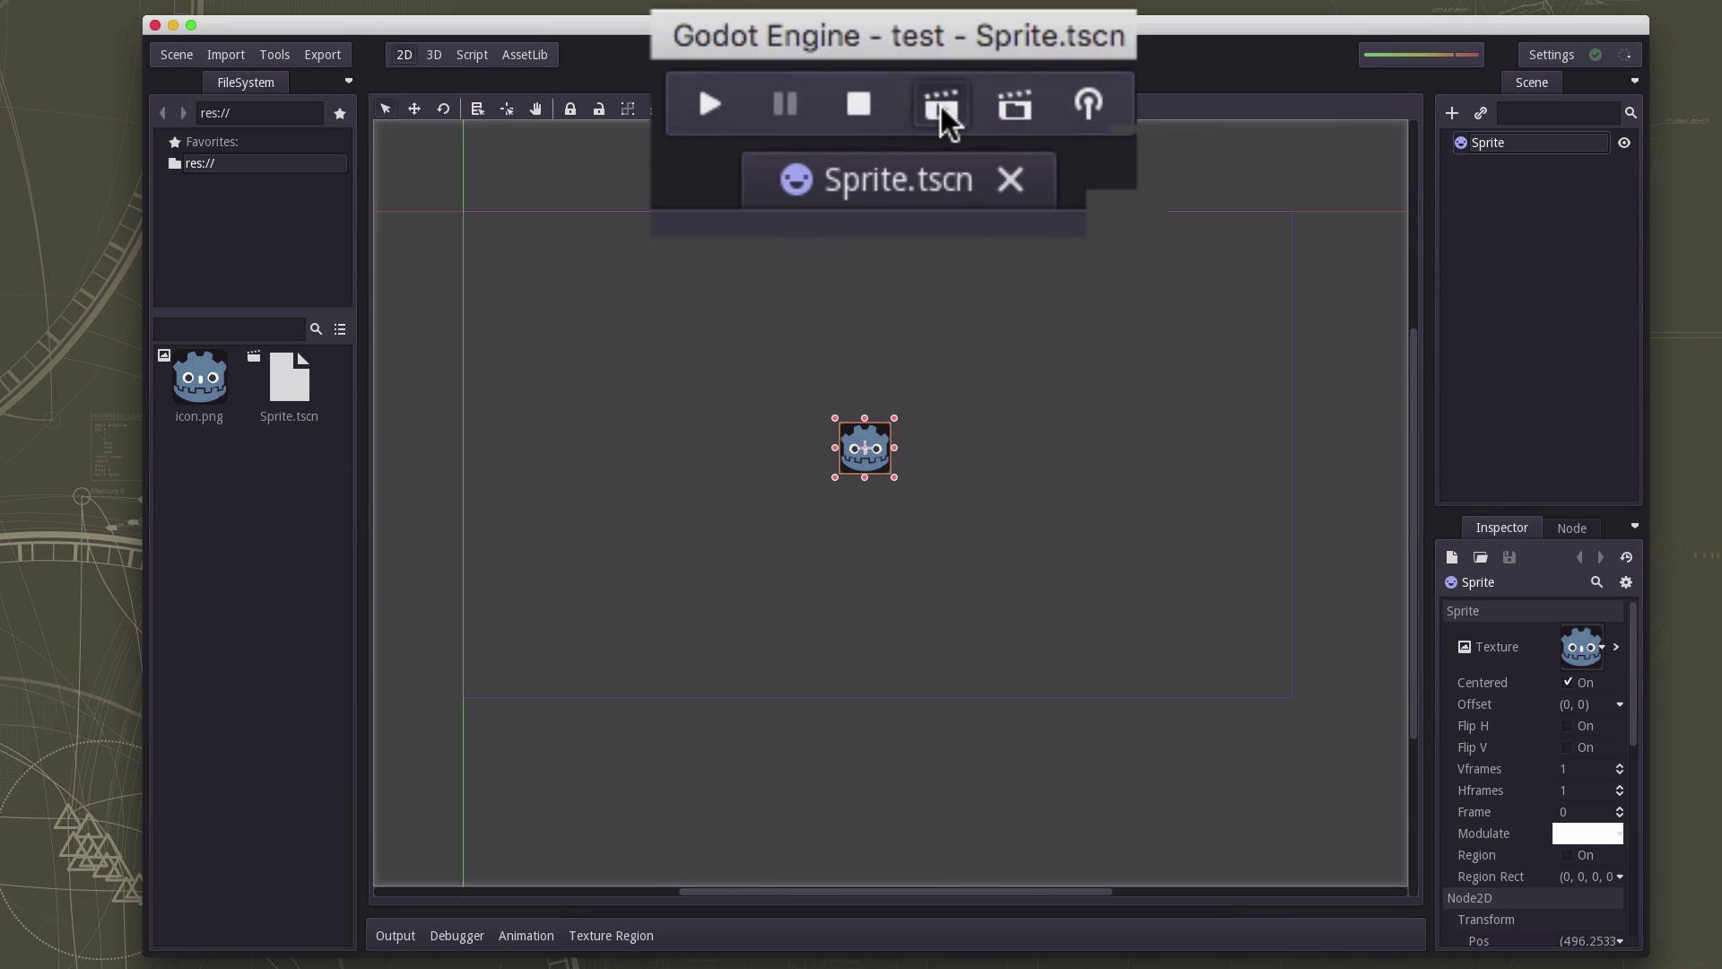